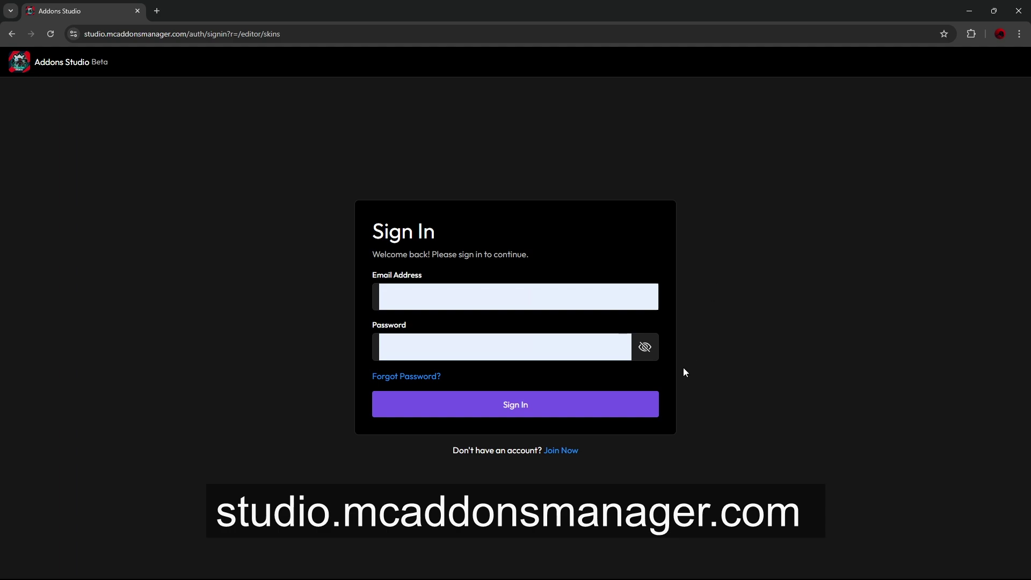
Step: Glance at the sign-up form, then sign in with the autofilled credentials
{"action": "left_click", "coordinate": [563, 451]}
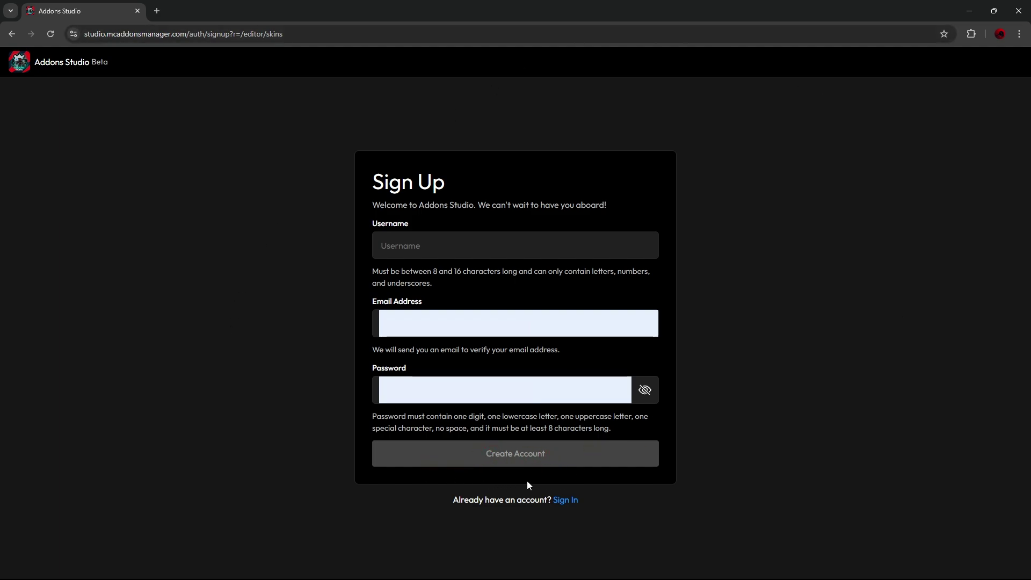
{"action": "left_click", "coordinate": [567, 500]}
{"action": "left_click", "coordinate": [477, 405]}
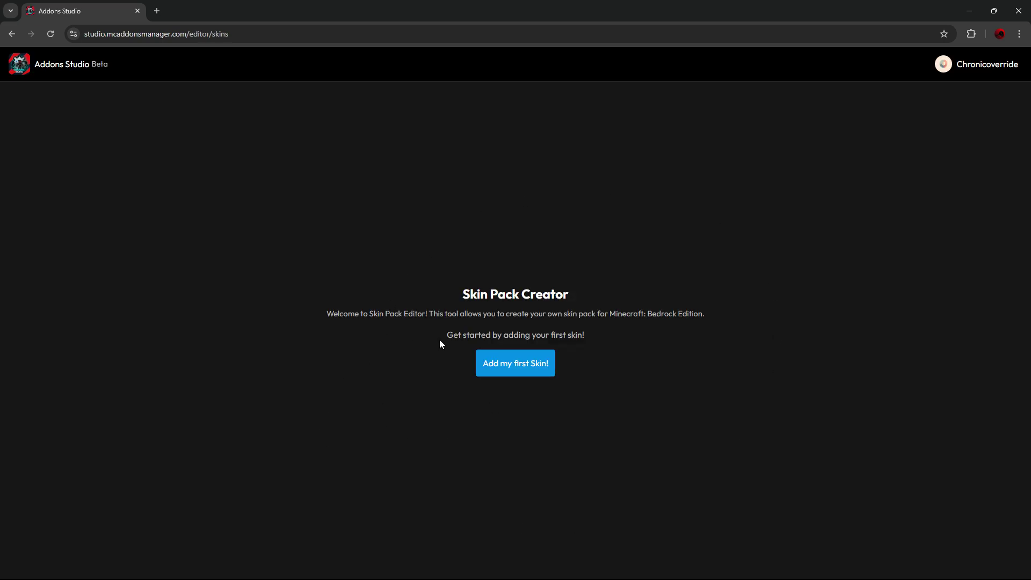
Step: Add a first skin named 'First Name' with Standard (64x64) texture, Classic geometry and Free type
{"action": "left_click", "coordinate": [499, 362]}
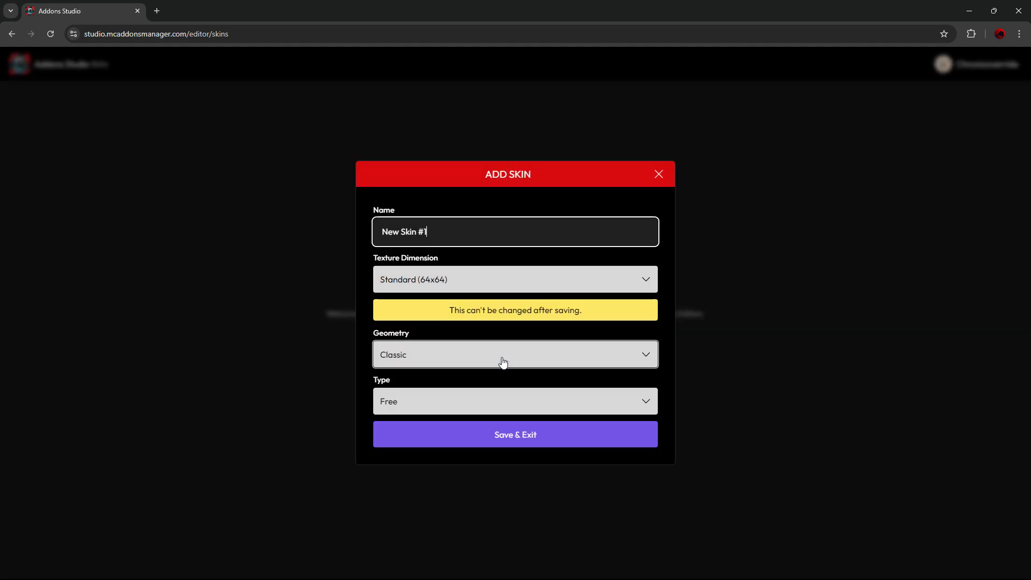
{"action": "key", "text": "ctrl+a"}
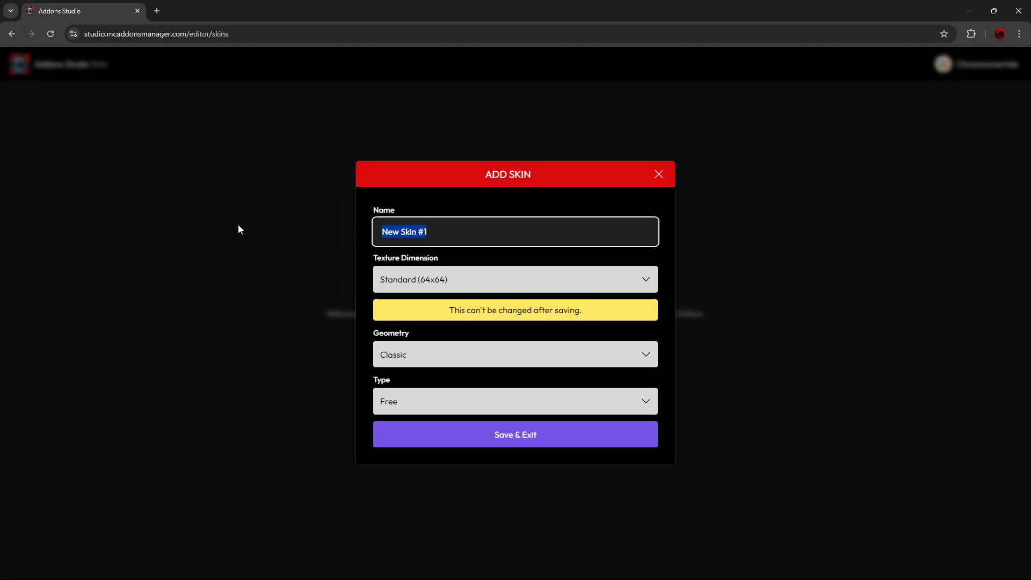
{"action": "type", "text": "First Name"}
{"action": "left_click", "coordinate": [441, 286]}
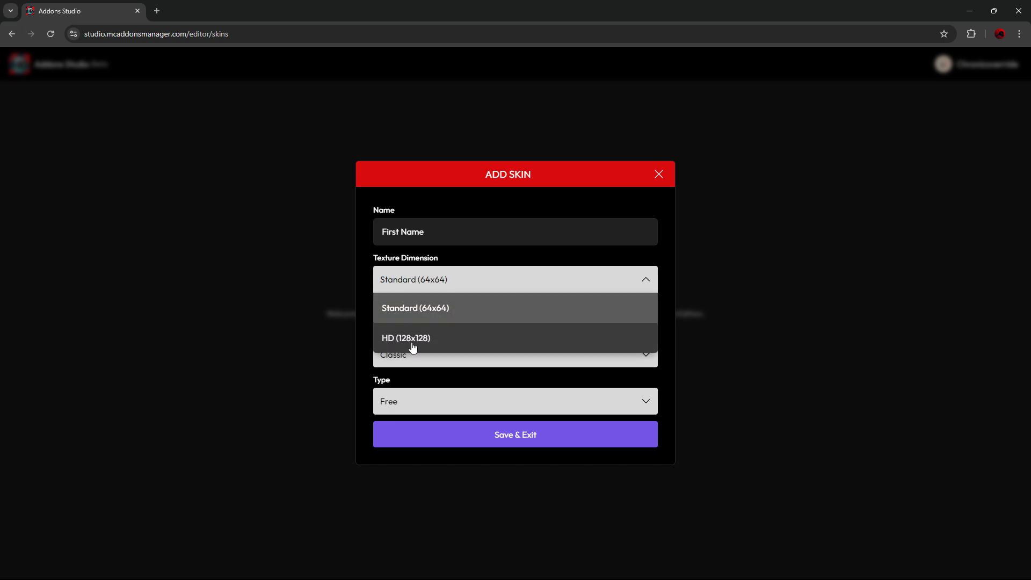
{"action": "left_click", "coordinate": [438, 307]}
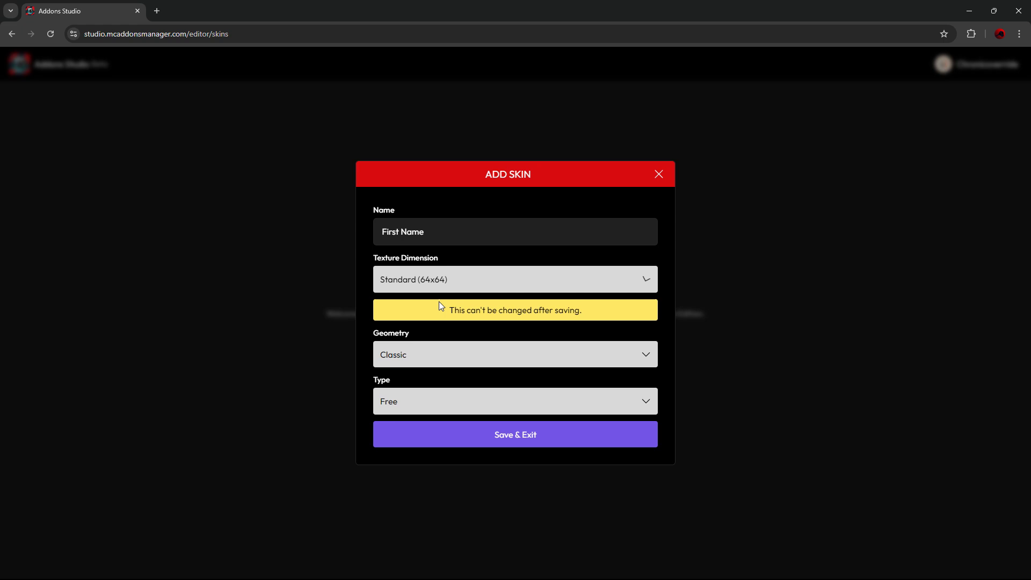
{"action": "left_click", "coordinate": [446, 359]}
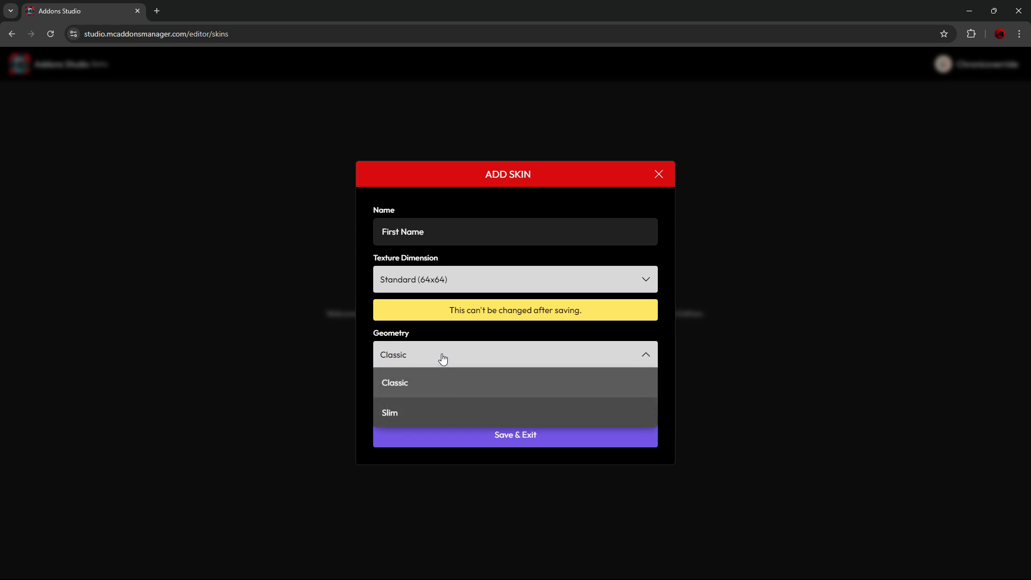
{"action": "left_click", "coordinate": [424, 359]}
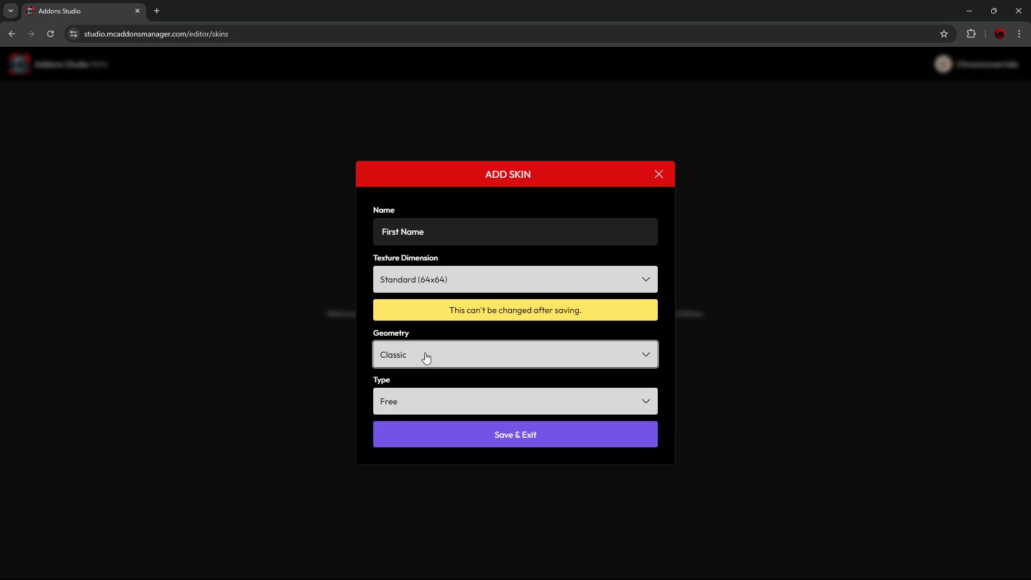
{"action": "left_click", "coordinate": [426, 406]}
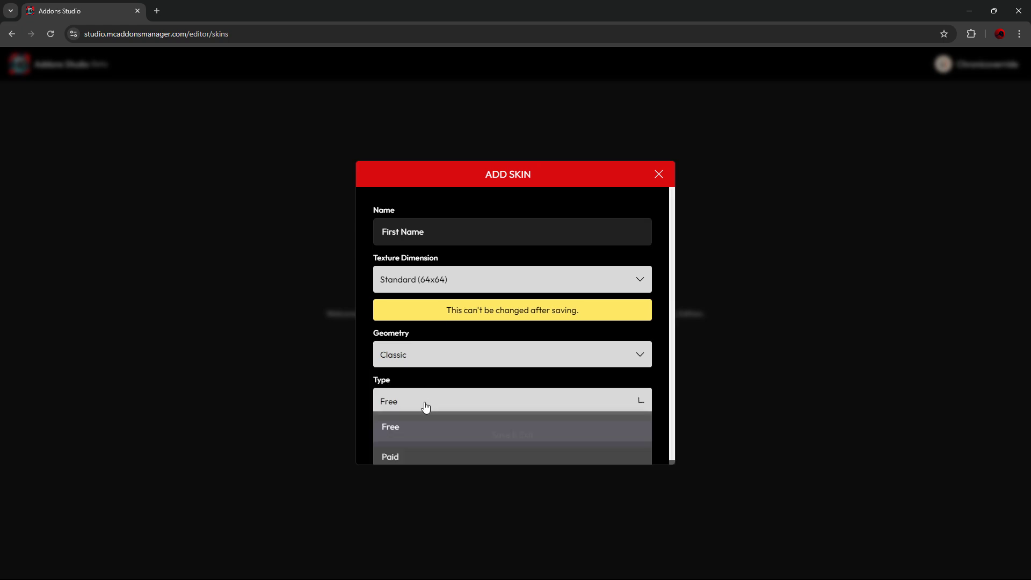
{"action": "left_click", "coordinate": [402, 436]}
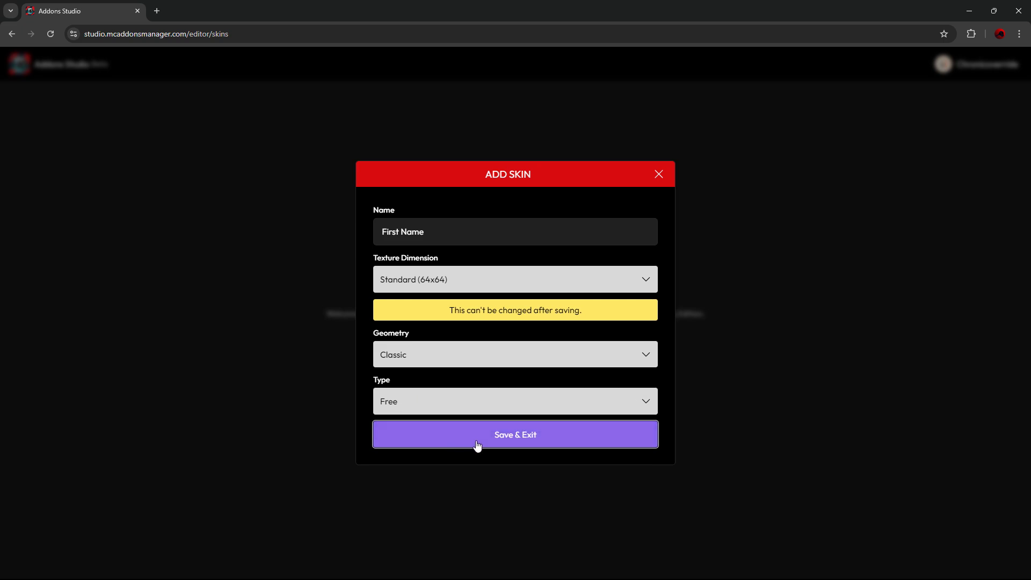
Step: Save the first skin and add a new skin named 'Second'
{"action": "left_click", "coordinate": [525, 437]}
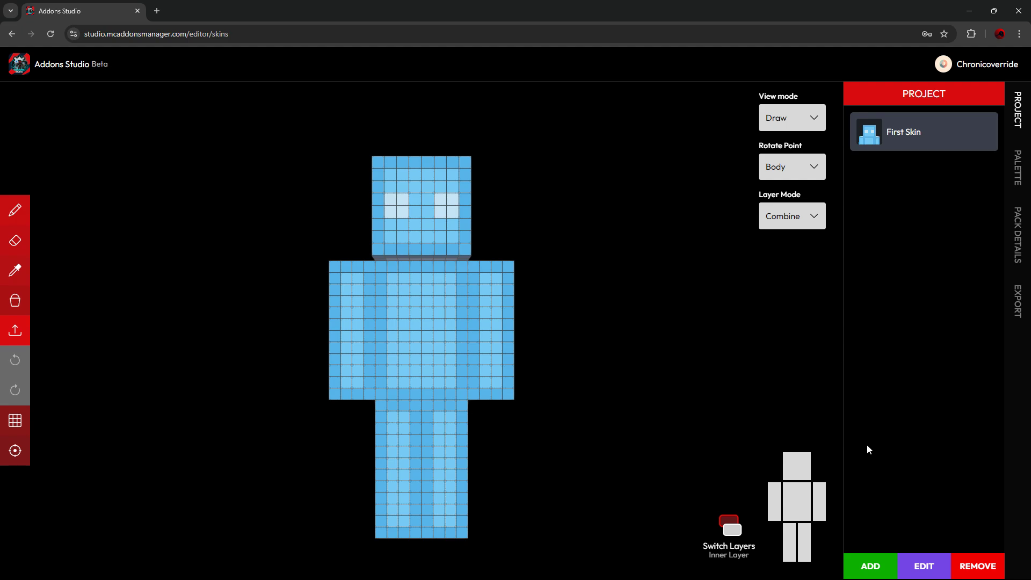
{"action": "left_click", "coordinate": [877, 563]}
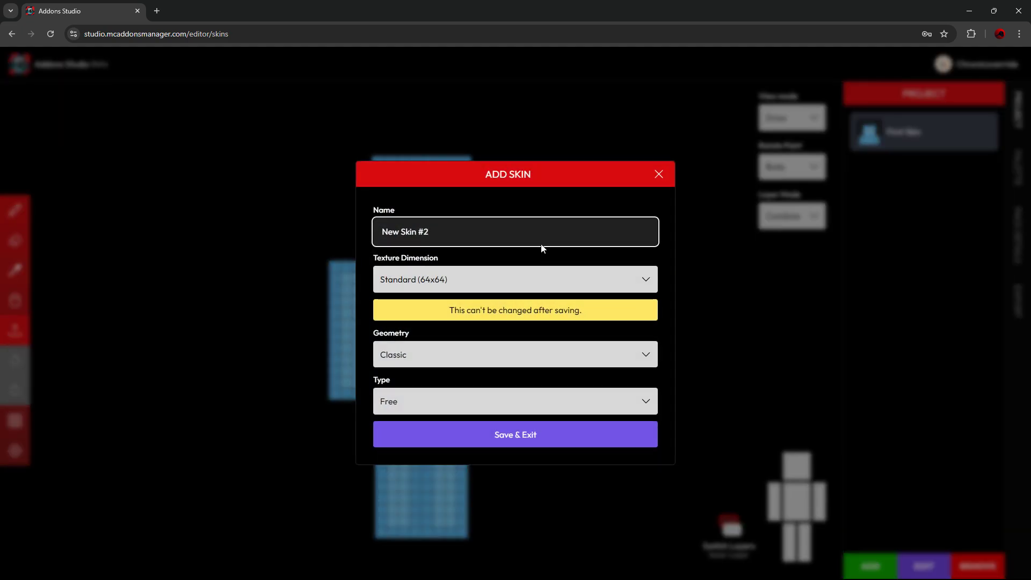
{"action": "left_click_drag", "start_coordinate": [541, 245], "coordinate": [236, 217]}
{"action": "type", "text": "Second"}
Step: Give Second Slim geometry and HD (128x128) texture, then save it
{"action": "left_click", "coordinate": [458, 357]}
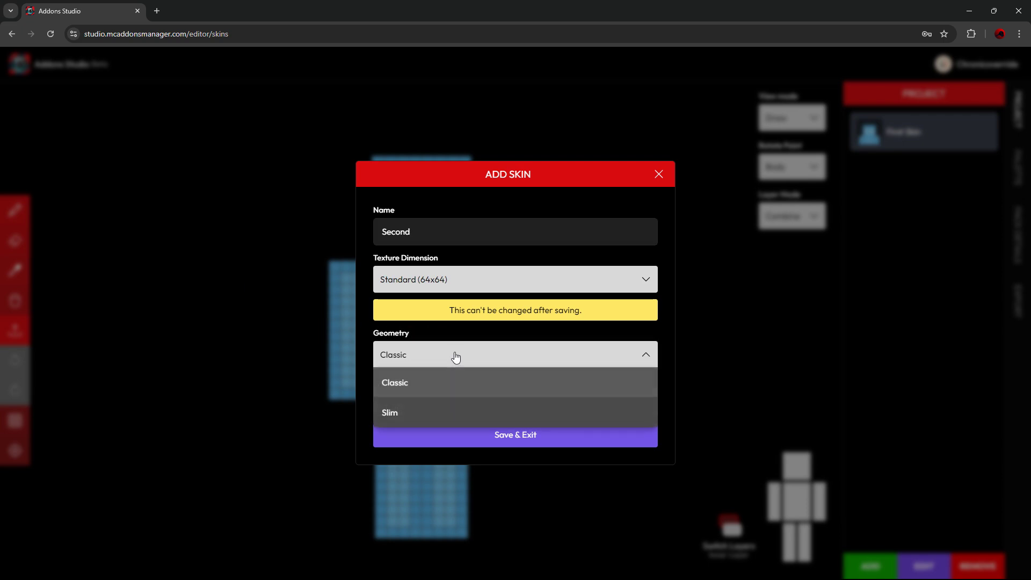
{"action": "left_click", "coordinate": [424, 414]}
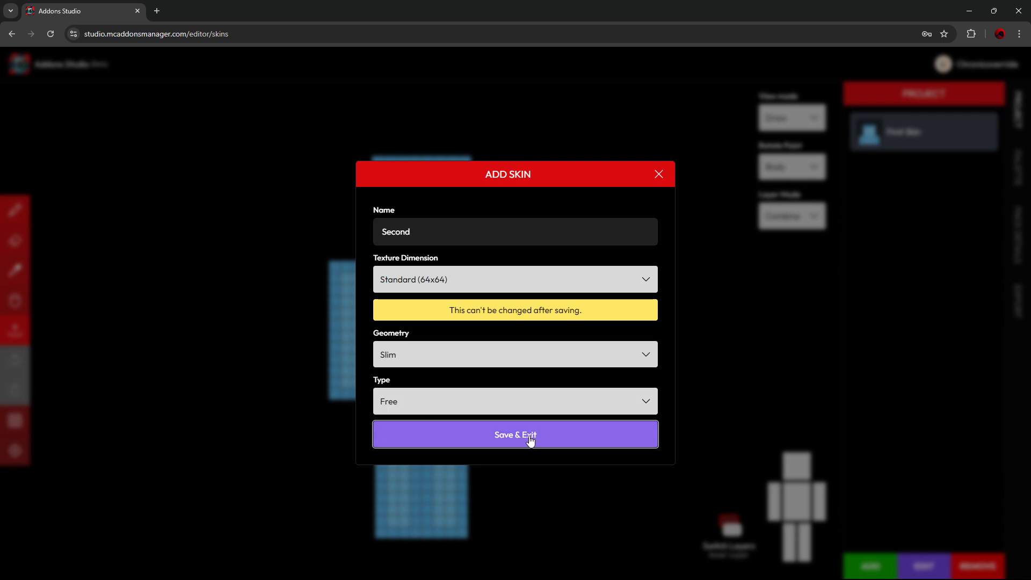
{"action": "left_click", "coordinate": [499, 277]}
{"action": "left_click", "coordinate": [438, 338]}
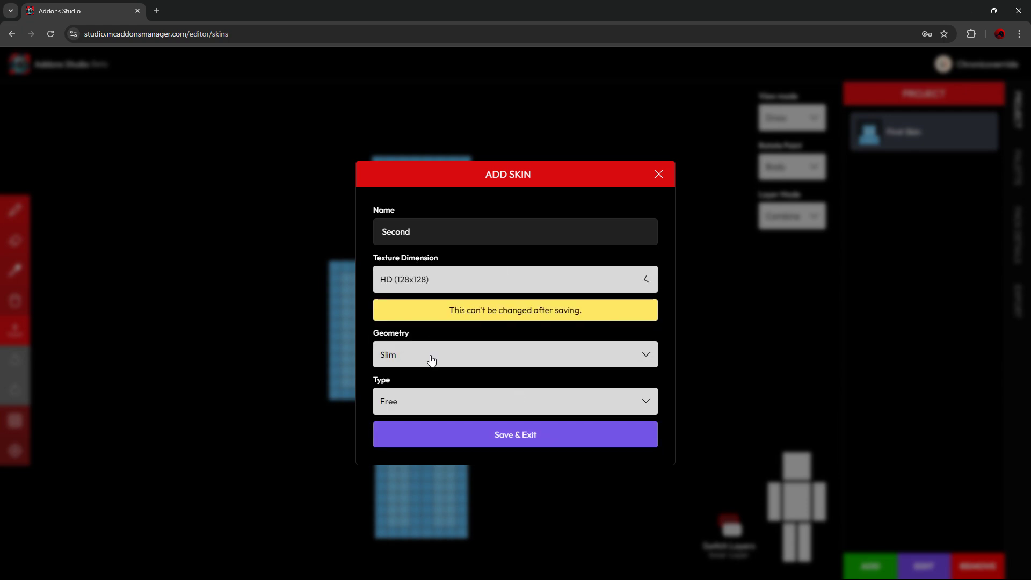
{"action": "left_click", "coordinate": [457, 435]}
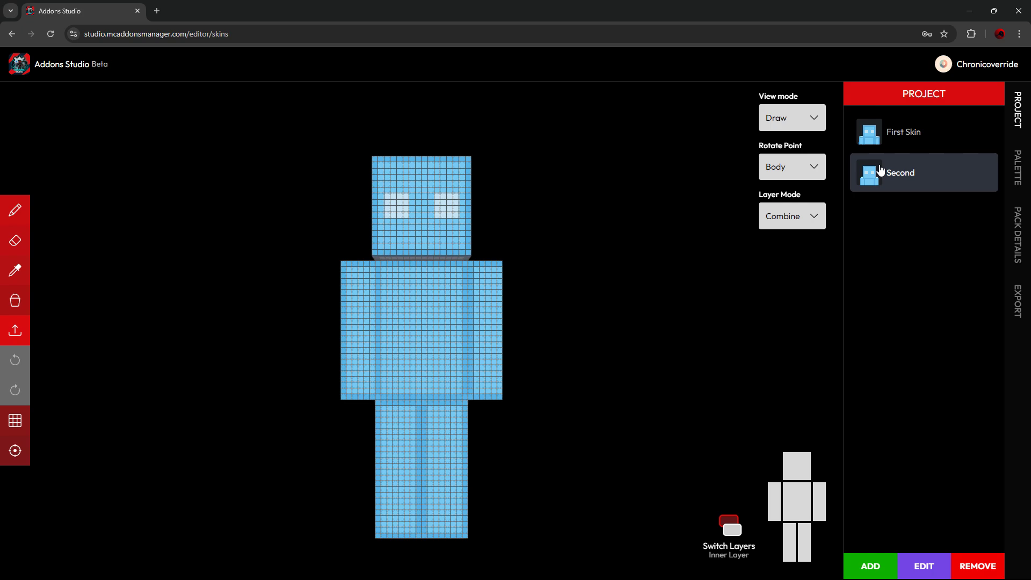
Step: Reopen First Skin's settings and save them unchanged
{"action": "left_click", "coordinate": [894, 133]}
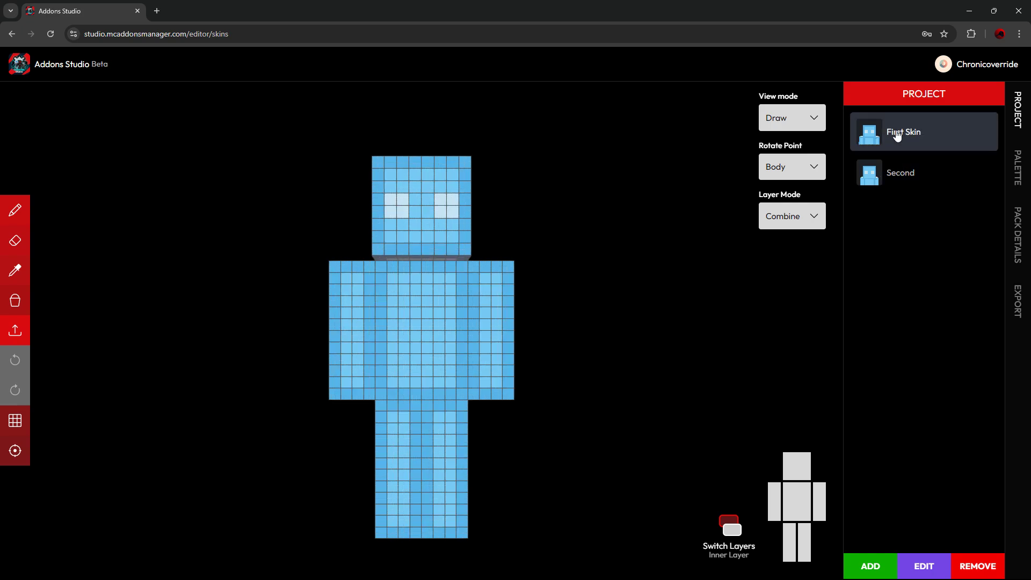
{"action": "left_click", "coordinate": [924, 568]}
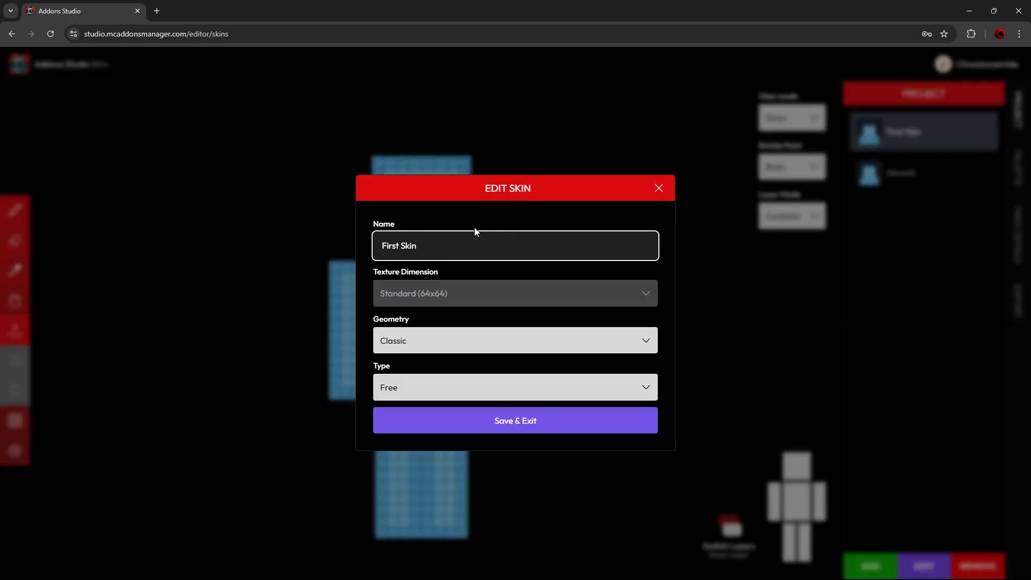
{"action": "left_click_drag", "start_coordinate": [452, 250], "coordinate": [331, 251]}
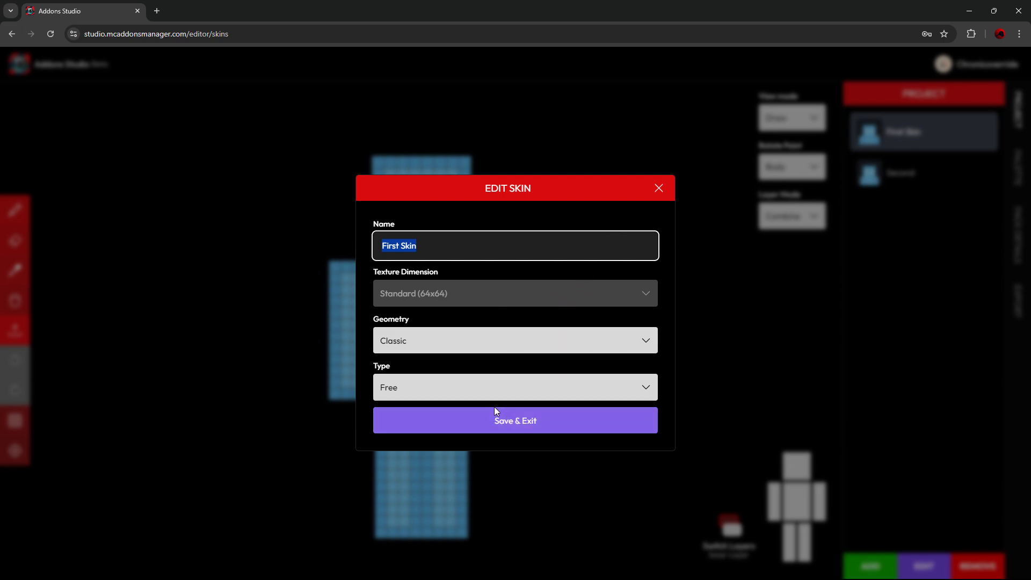
{"action": "left_click", "coordinate": [512, 421]}
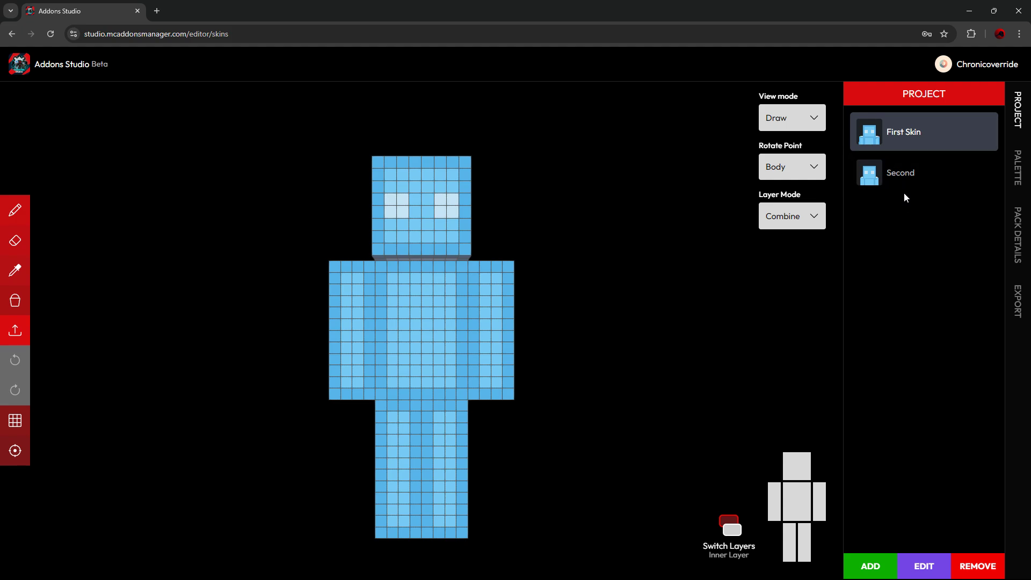
Step: Delete the Second skin from the pack, confirming the deletion
{"action": "left_click", "coordinate": [908, 177]}
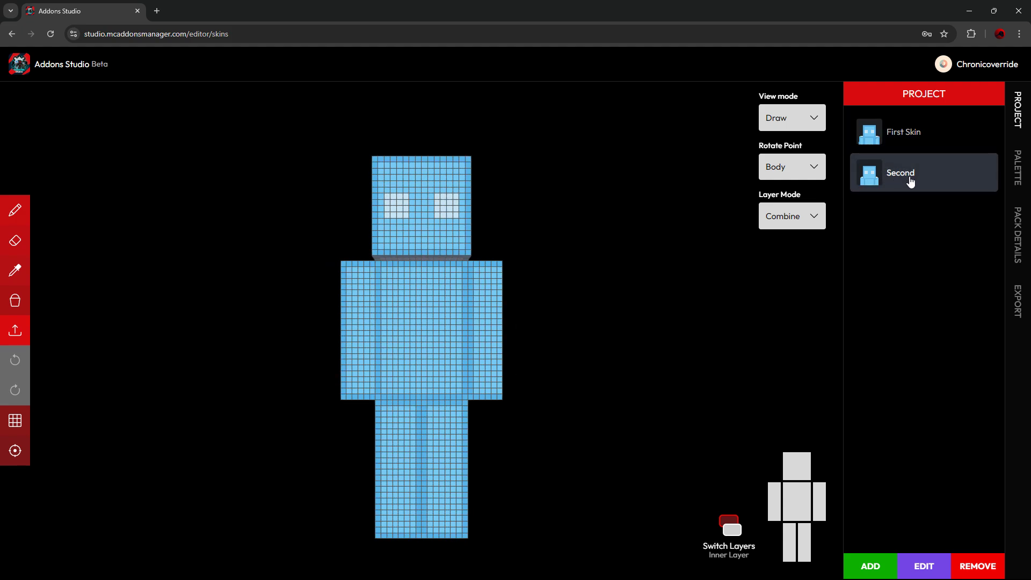
{"action": "left_click", "coordinate": [970, 568]}
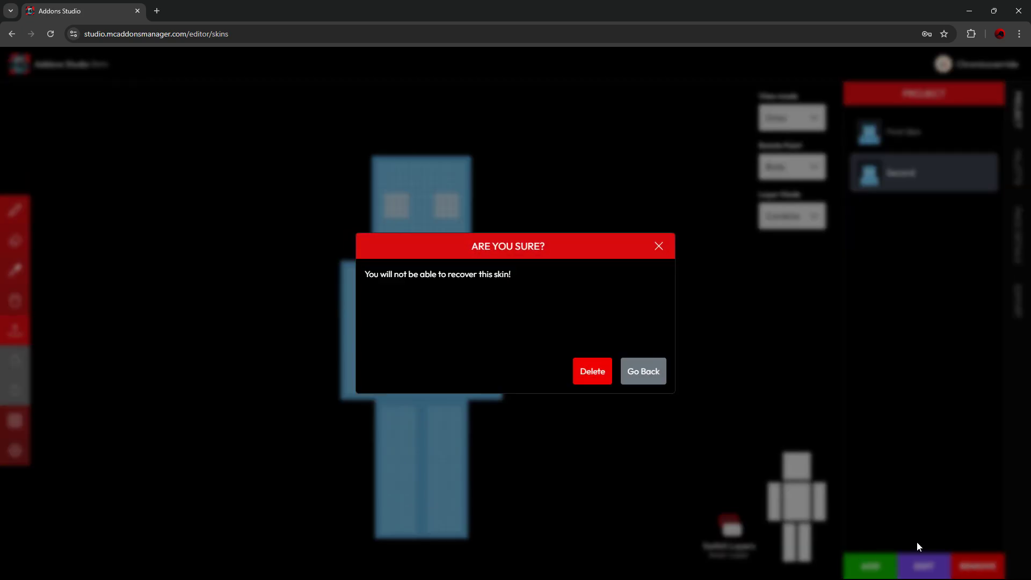
{"action": "left_click", "coordinate": [597, 374]}
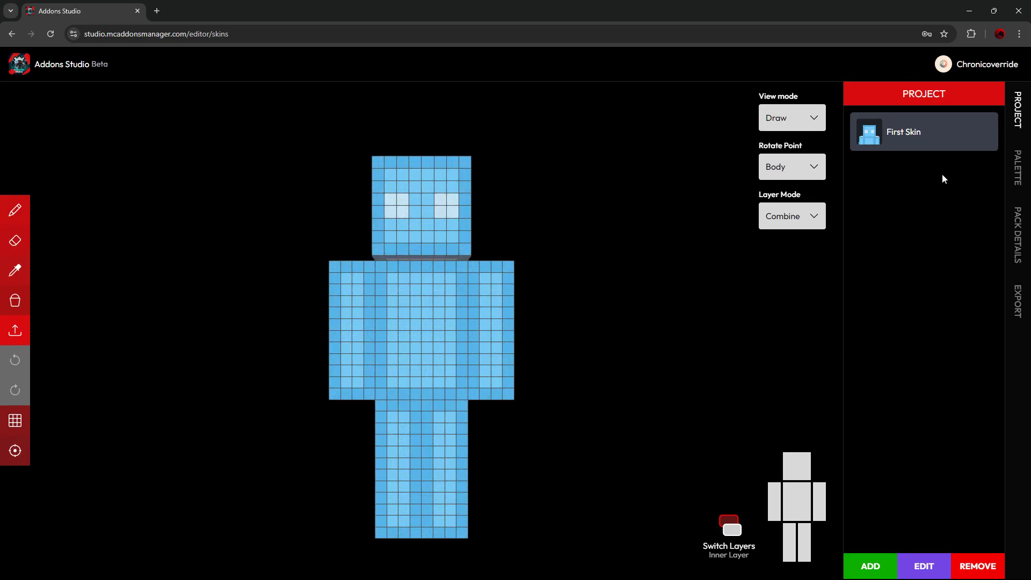
Step: Switch to the outer layer and back to the inner layer
{"action": "left_click", "coordinate": [729, 534]}
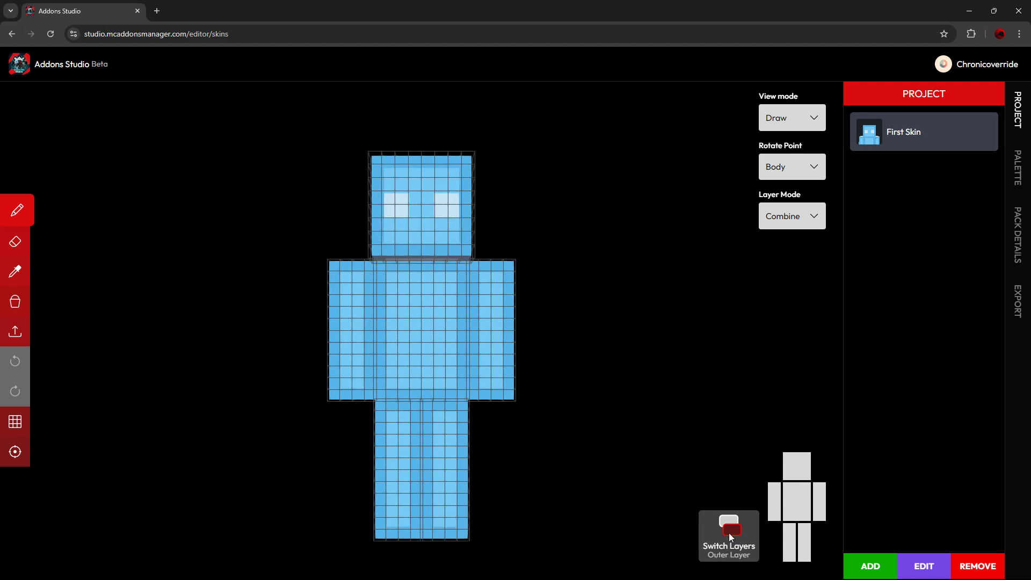
{"action": "left_click", "coordinate": [728, 535]}
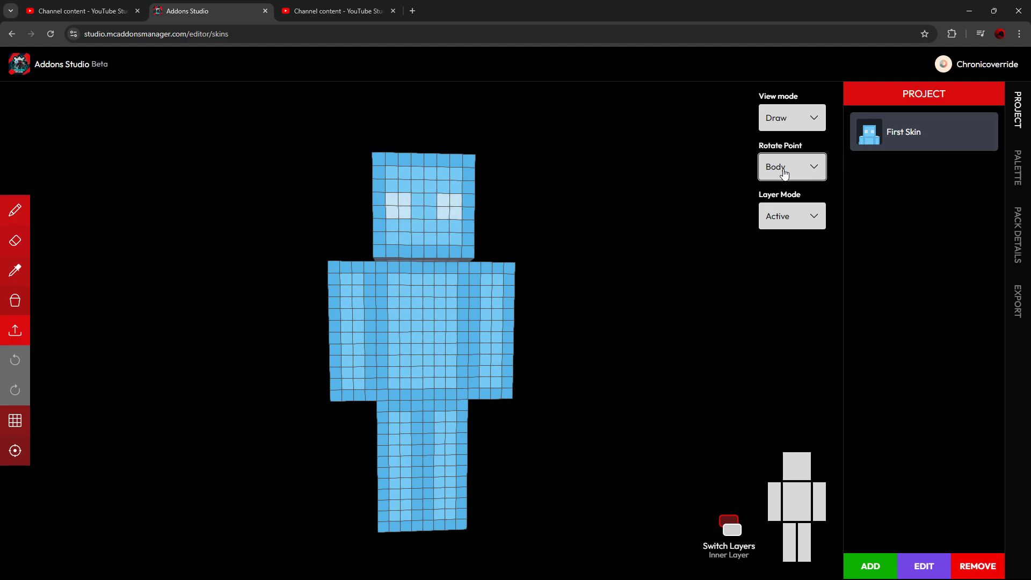
Step: Pivot the view around the Head and hide the body, left arm and both legs
{"action": "left_click", "coordinate": [785, 167]}
{"action": "left_click", "coordinate": [793, 209]}
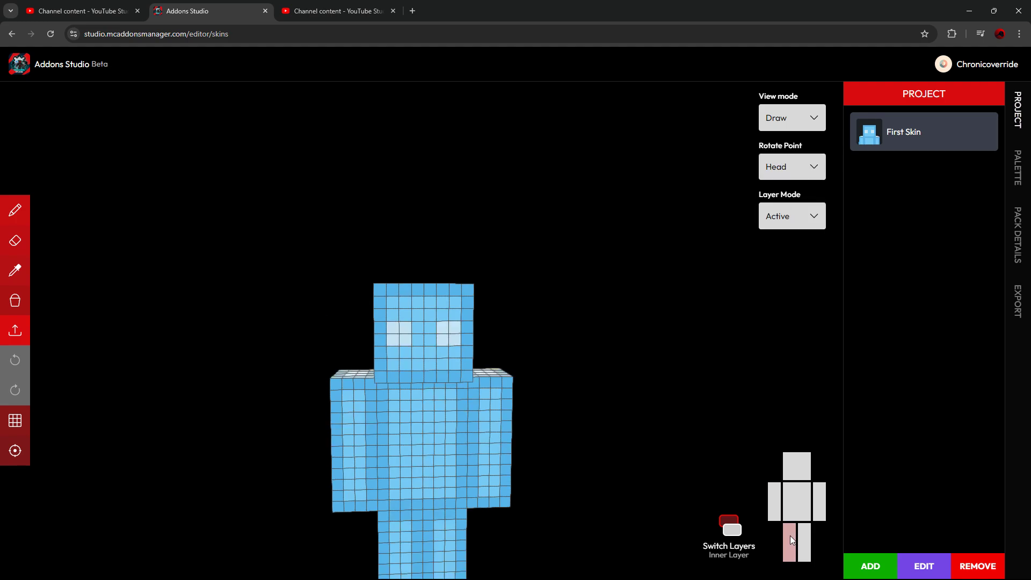
{"action": "left_click", "coordinate": [795, 500]}
{"action": "left_click", "coordinate": [819, 502]}
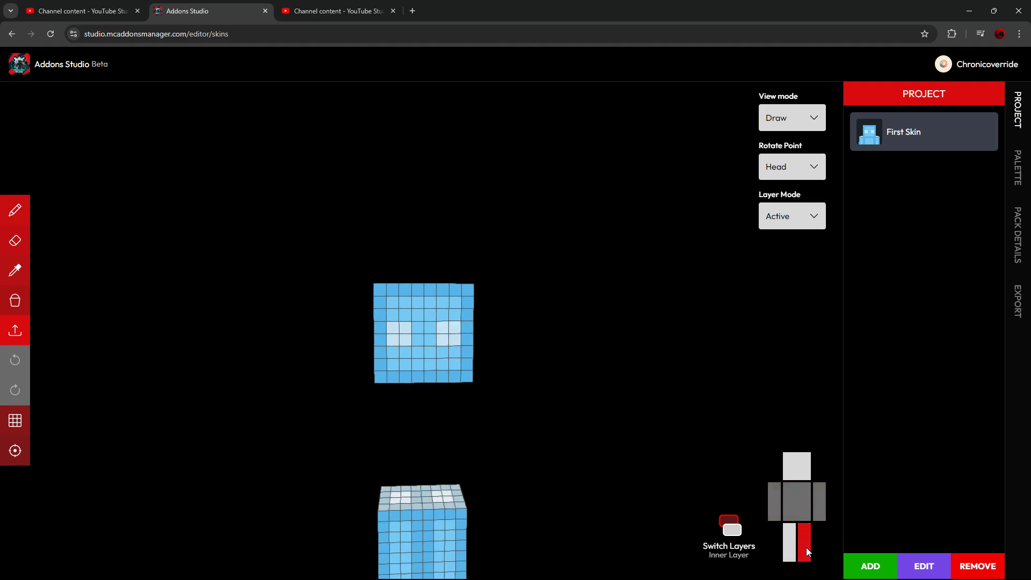
{"action": "left_click", "coordinate": [790, 543]}
{"action": "left_click", "coordinate": [804, 542]}
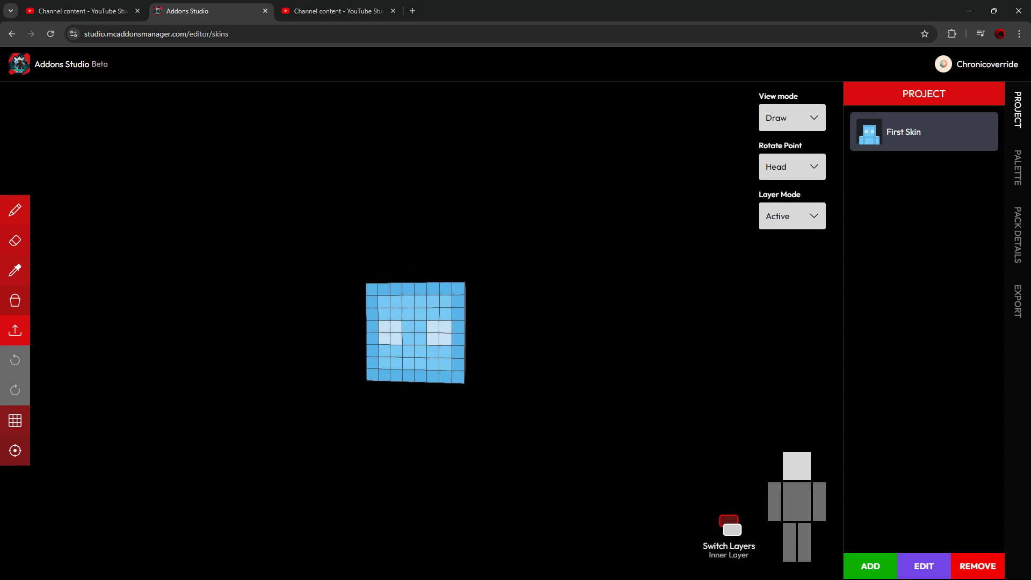
Step: Show the arms, both legs and the torso on the model again
{"action": "left_click", "coordinate": [780, 516]}
{"action": "left_click", "coordinate": [819, 507]}
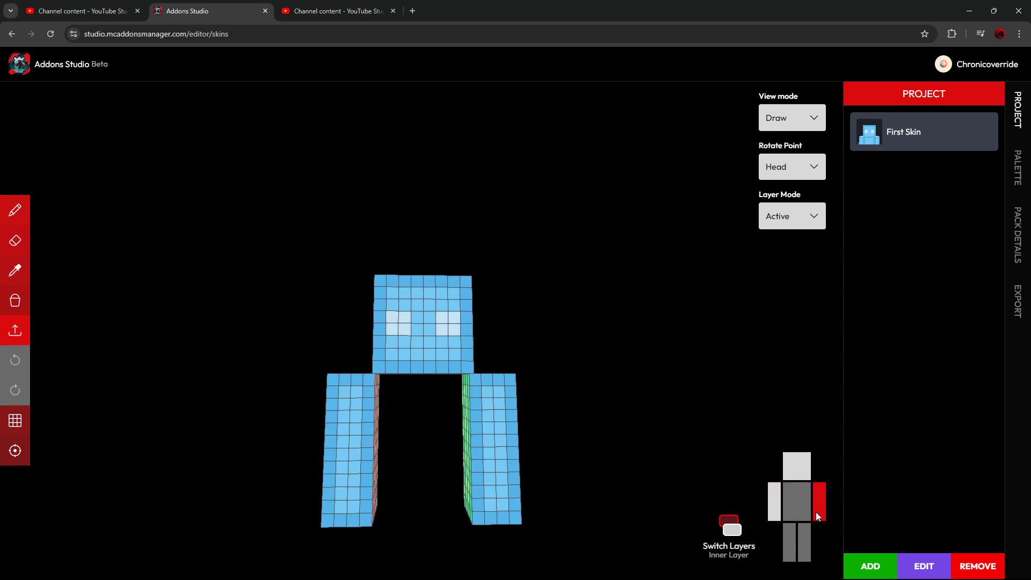
{"action": "left_click", "coordinate": [803, 541]}
{"action": "left_click", "coordinate": [789, 543]}
{"action": "left_click", "coordinate": [800, 505]}
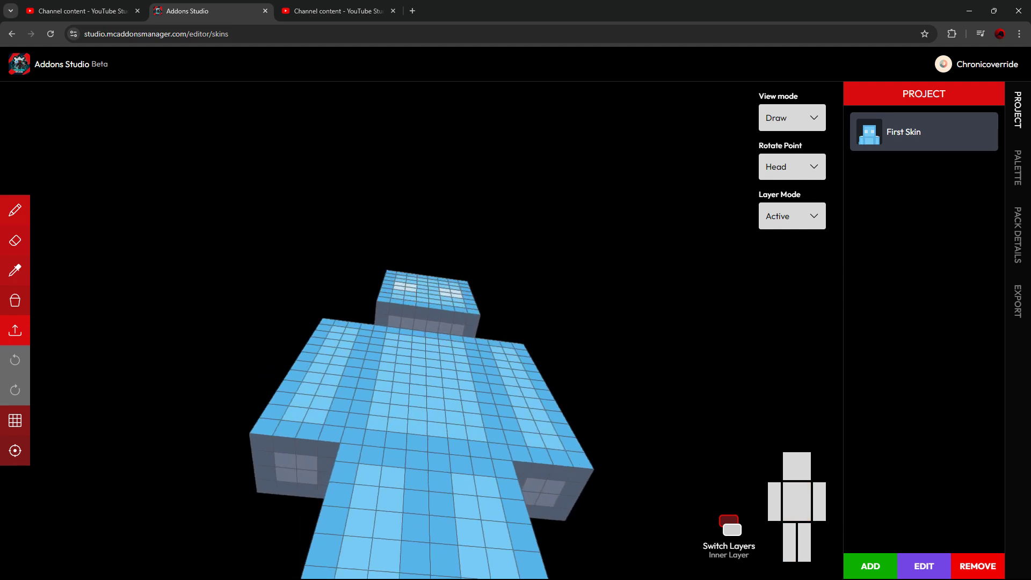
Step: Set the Rotate Point to Body
{"action": "left_click", "coordinate": [781, 170]}
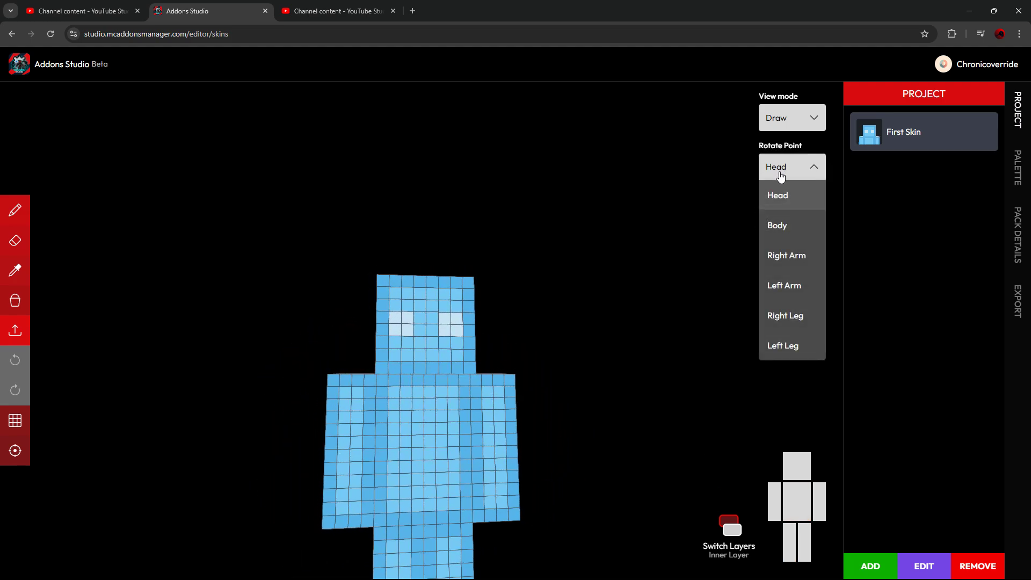
{"action": "left_click", "coordinate": [797, 227]}
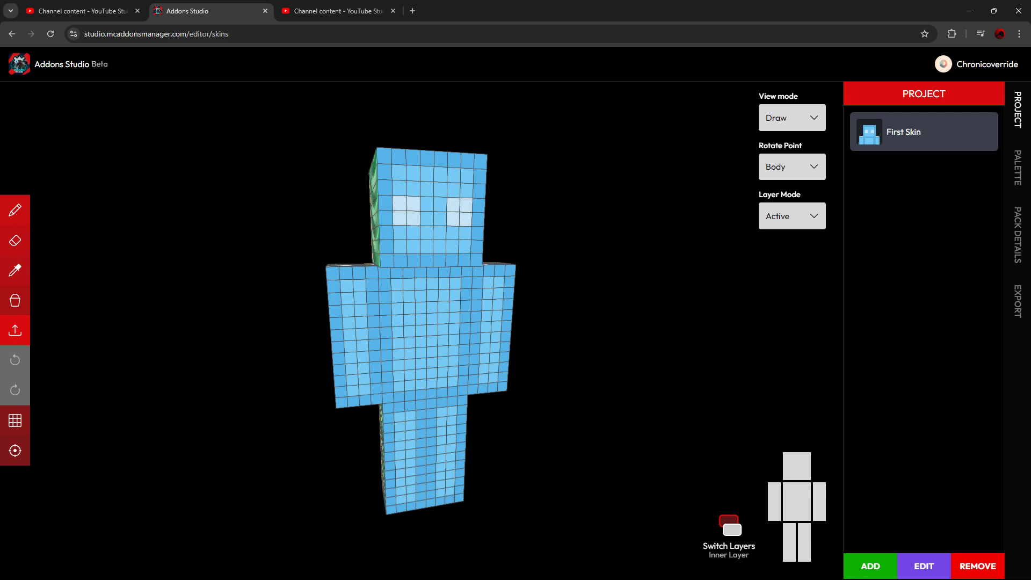
{"action": "left_click", "coordinate": [792, 166]}
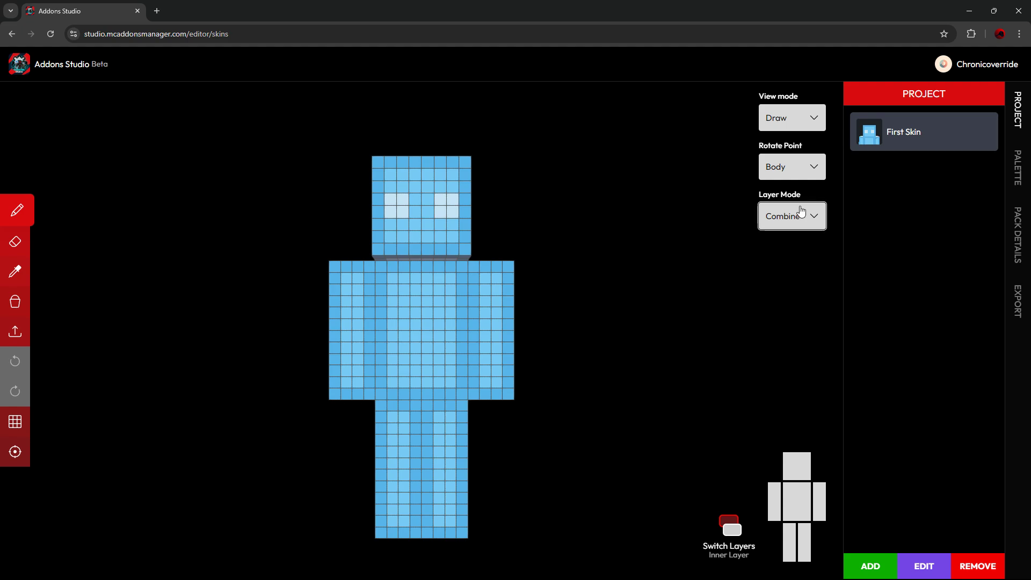
{"action": "left_click", "coordinate": [775, 109]}
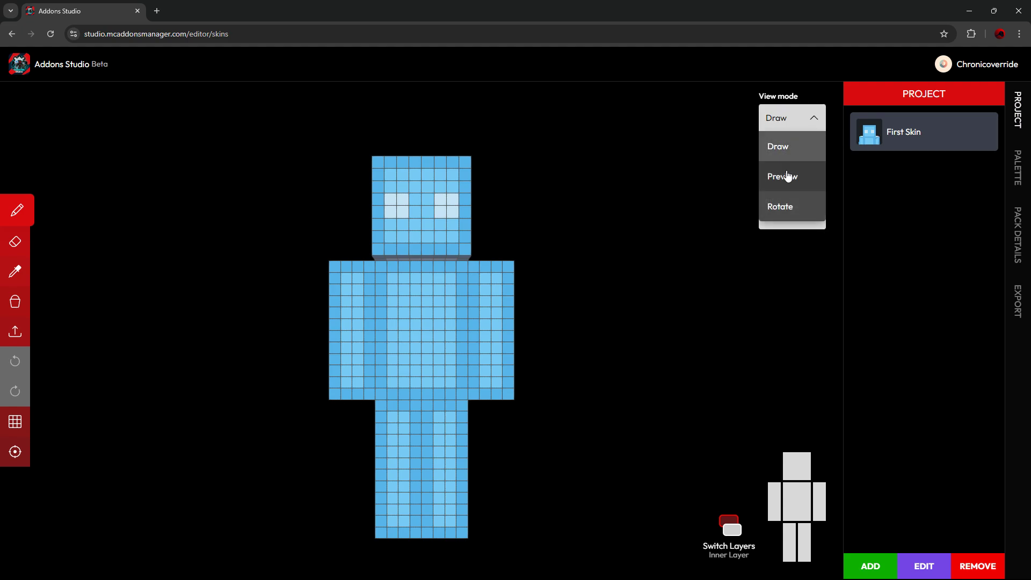
{"action": "left_click", "coordinate": [788, 173]}
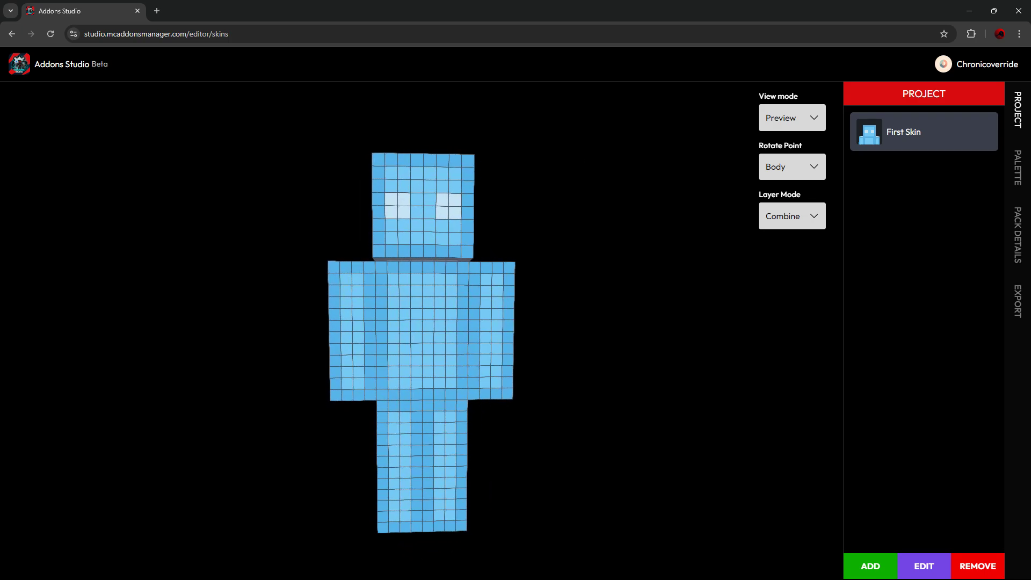
{"action": "left_click", "coordinate": [794, 118]}
{"action": "left_click", "coordinate": [790, 205]}
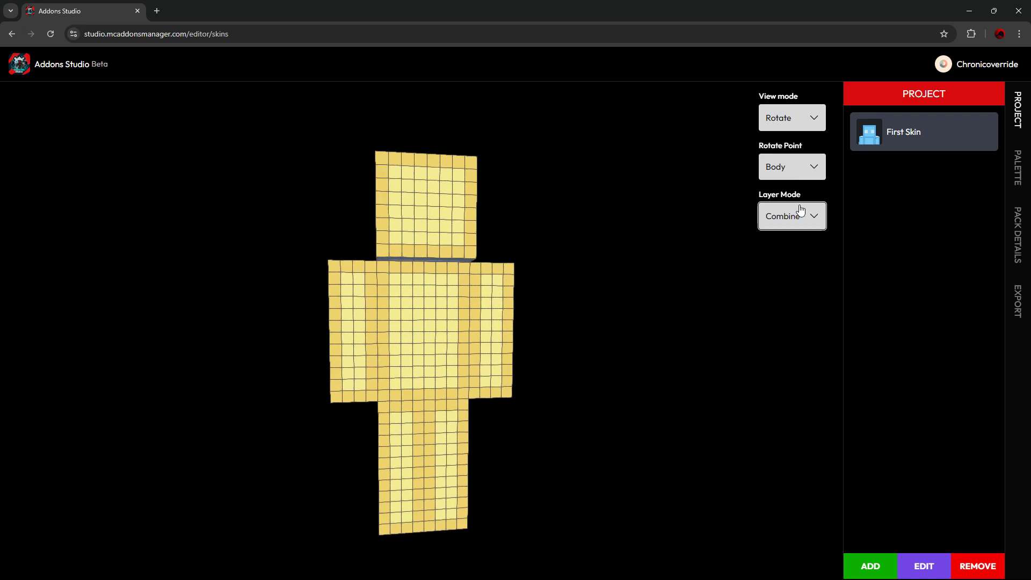
{"action": "left_click", "coordinate": [792, 120]}
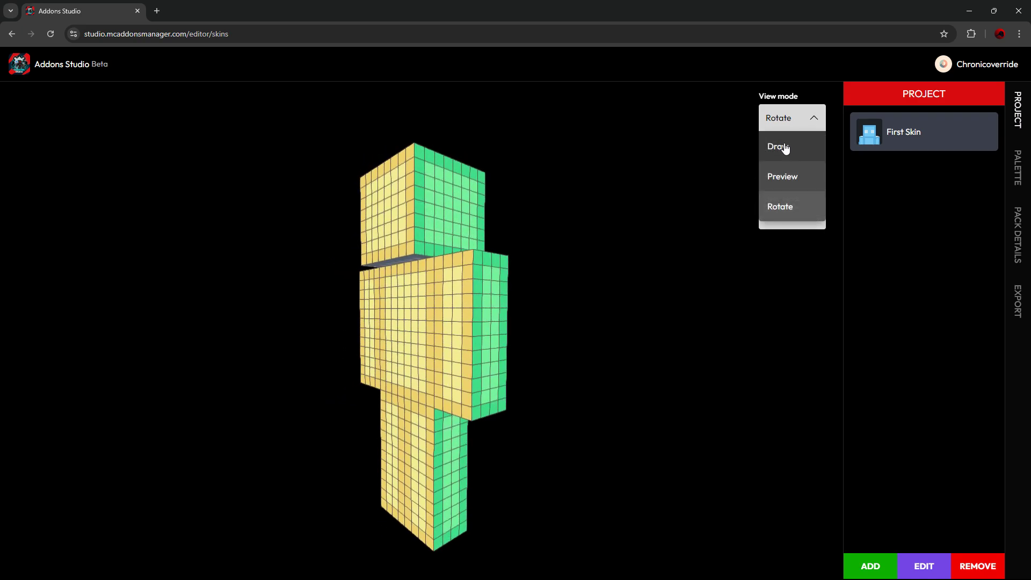
{"action": "left_click", "coordinate": [779, 144]}
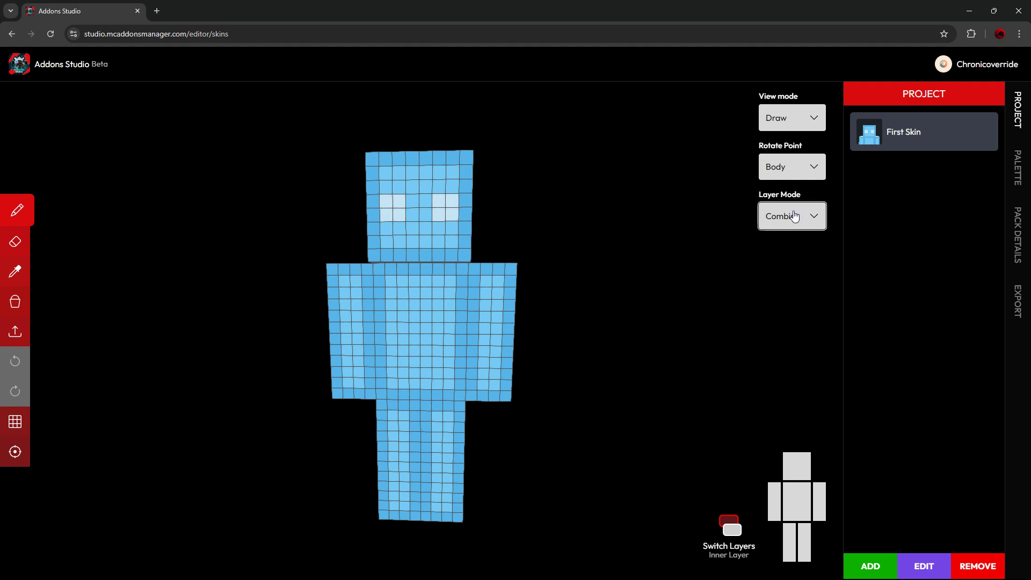
Step: Set Layer Mode to Active and toggle to the outer layer and back
{"action": "left_click", "coordinate": [791, 227]}
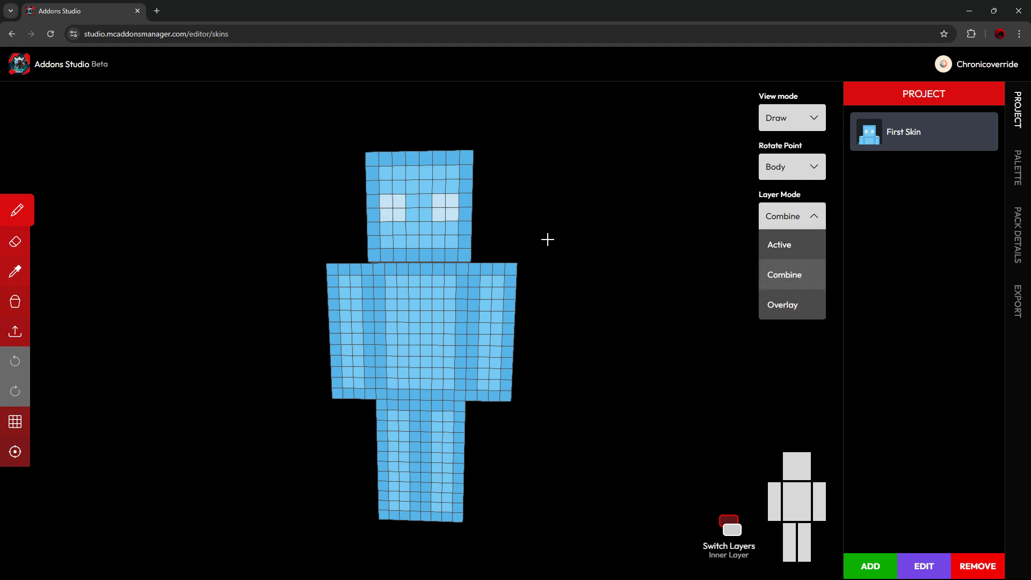
{"action": "left_click", "coordinate": [785, 274]}
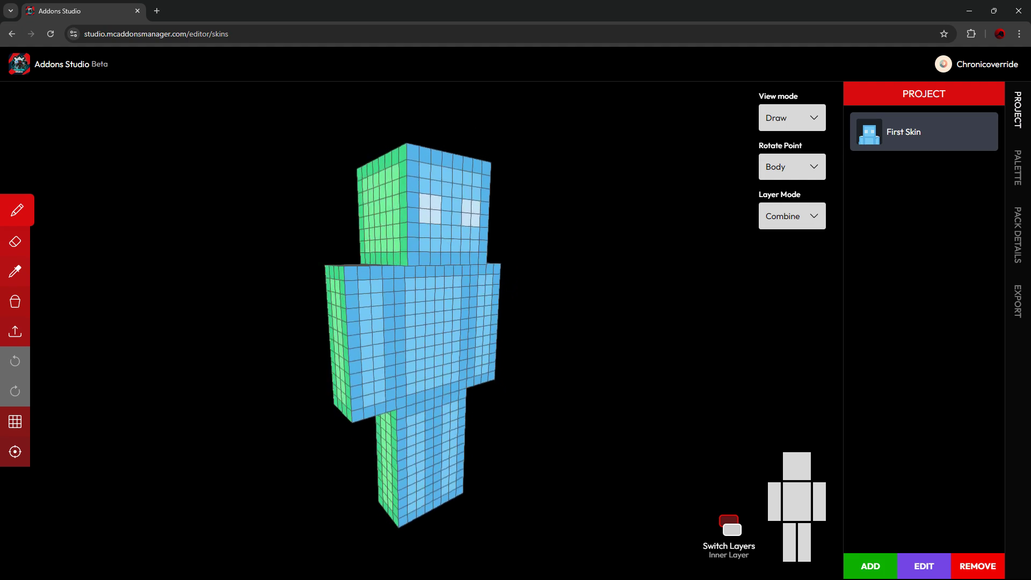
{"action": "left_click", "coordinate": [781, 216]}
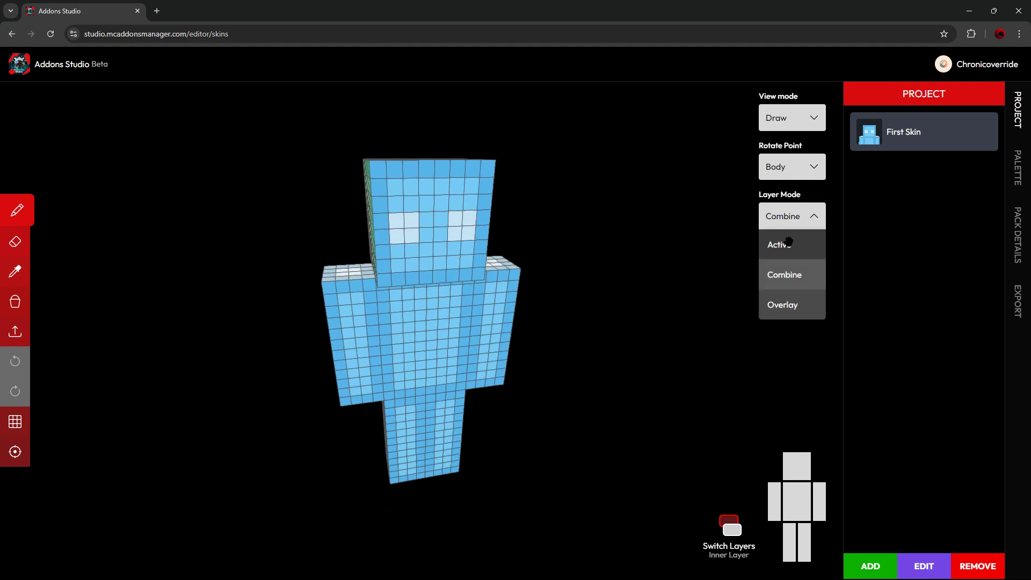
{"action": "left_click", "coordinate": [779, 239]}
{"action": "left_click", "coordinate": [726, 526]}
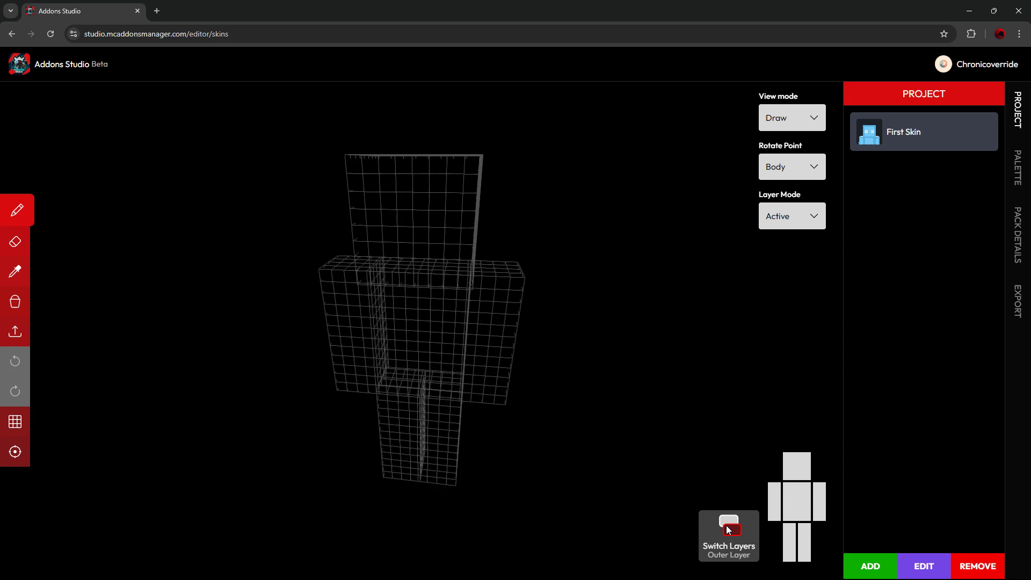
{"action": "left_click", "coordinate": [726, 527]}
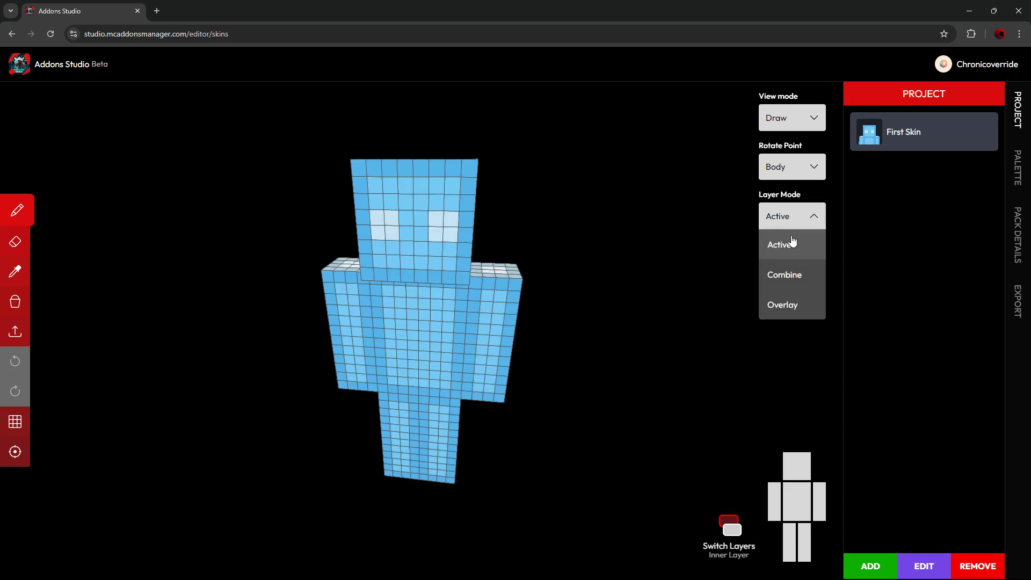
Step: Switch Layer Mode to Overlay, then toggle the outer layer and return to the inner layer
{"action": "left_click", "coordinate": [785, 307]}
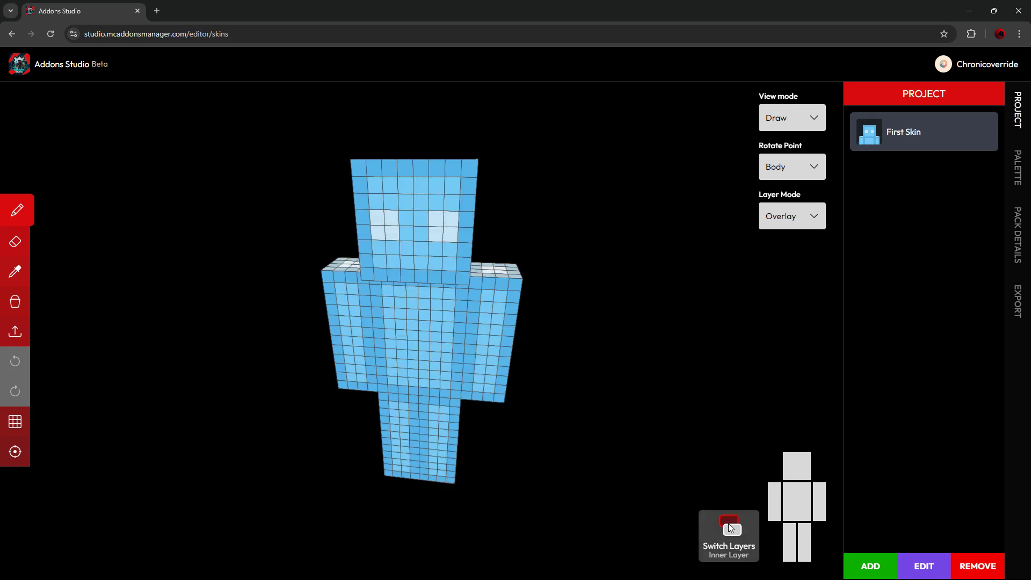
{"action": "left_click", "coordinate": [731, 528]}
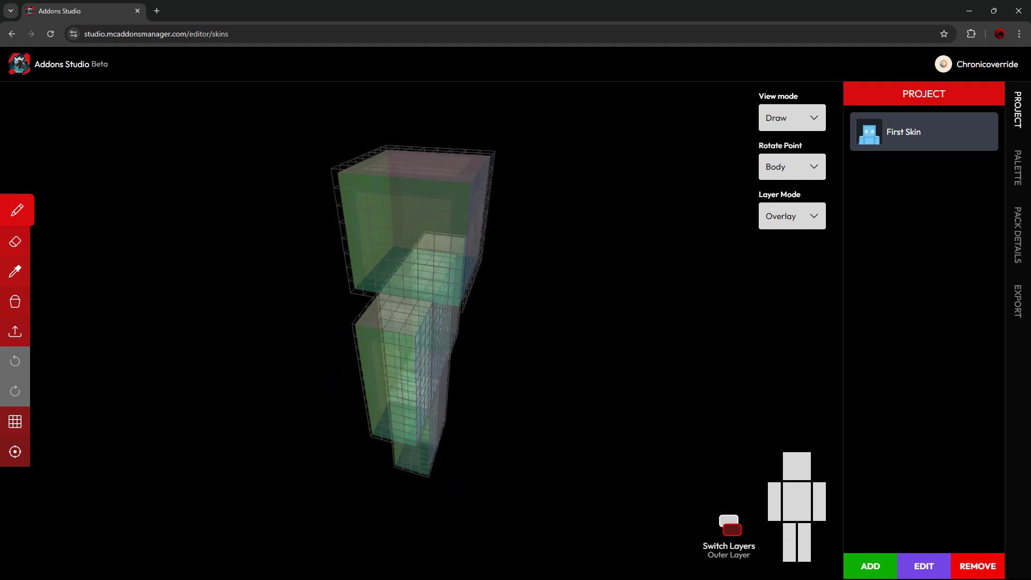
{"action": "left_click", "coordinate": [740, 549]}
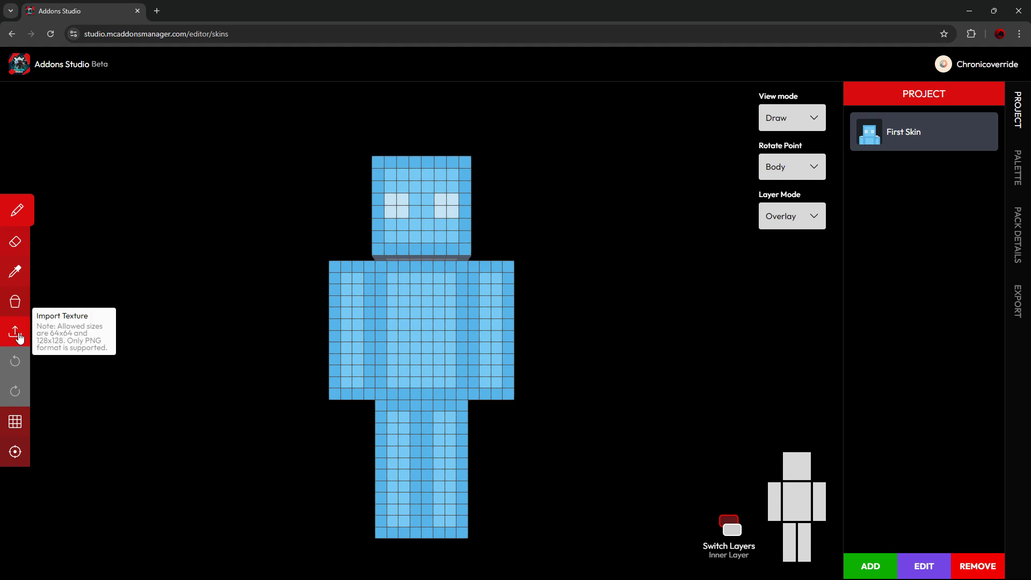
Step: Import the skin texture PNG found by searching 'chronic' in Downloads
{"action": "left_click", "coordinate": [16, 332]}
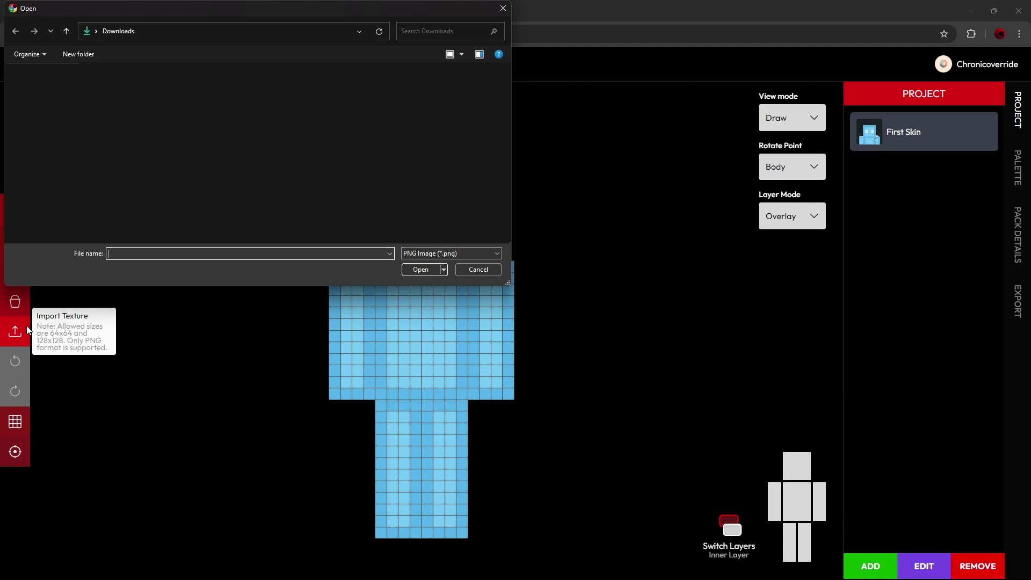
{"action": "left_click", "coordinate": [414, 31]}
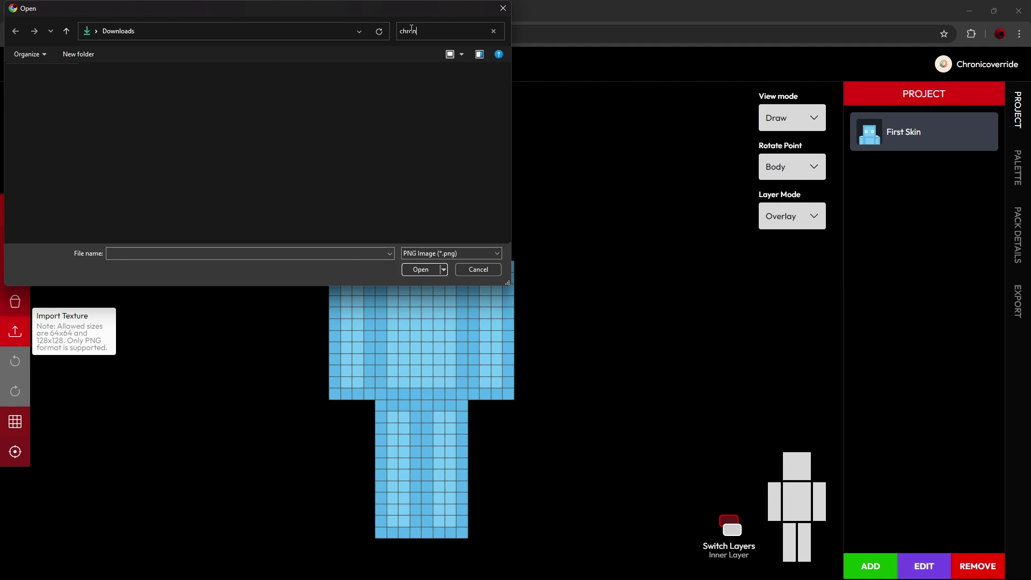
{"action": "type", "text": "chronic"}
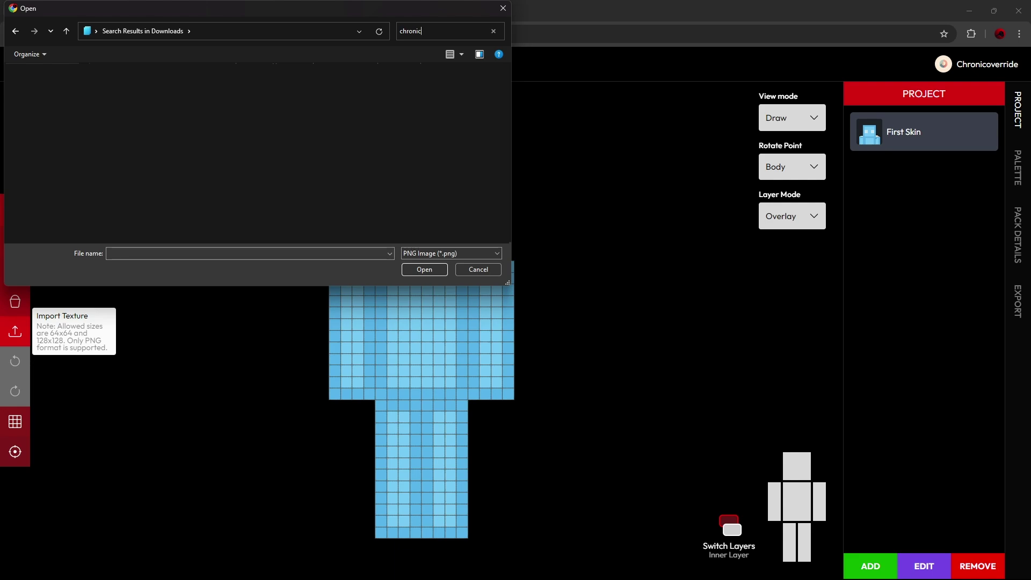
{"action": "left_click", "coordinate": [424, 269]}
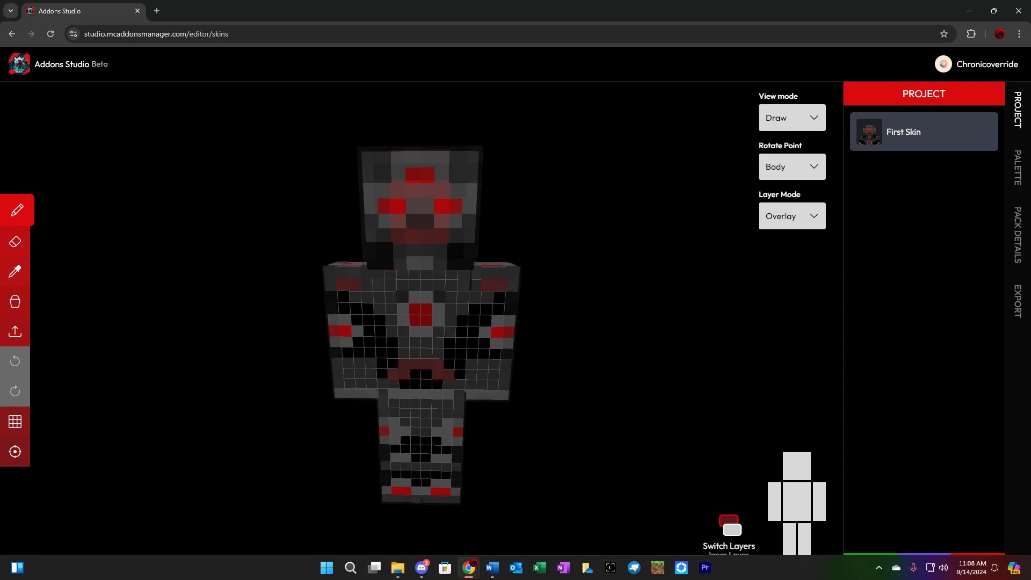
Step: Toggle the outer layer and back, then set Layer Mode to Active
{"action": "left_click", "coordinate": [723, 531]}
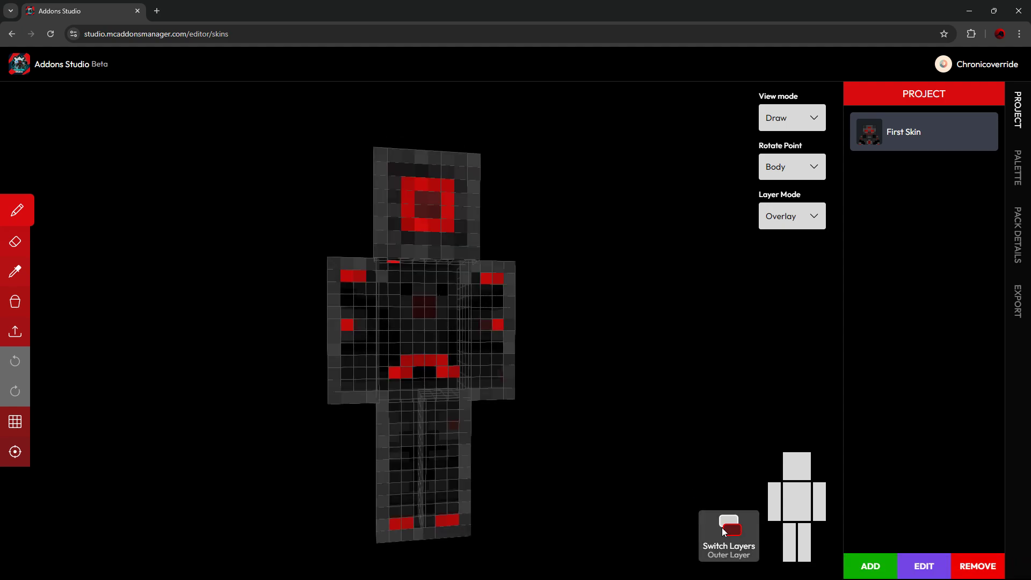
{"action": "left_click", "coordinate": [730, 525]}
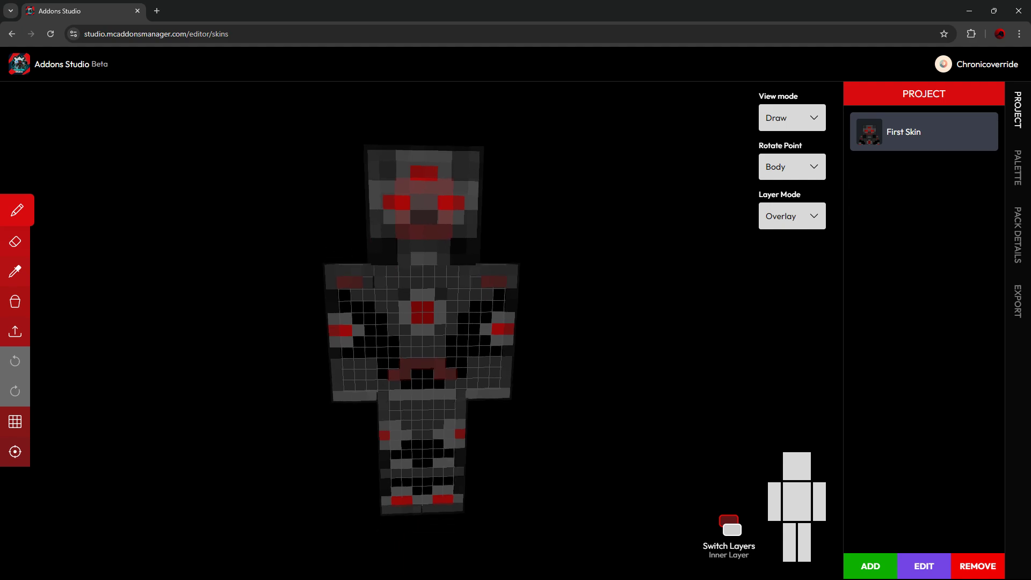
{"action": "left_click", "coordinate": [789, 216]}
{"action": "left_click", "coordinate": [779, 240]}
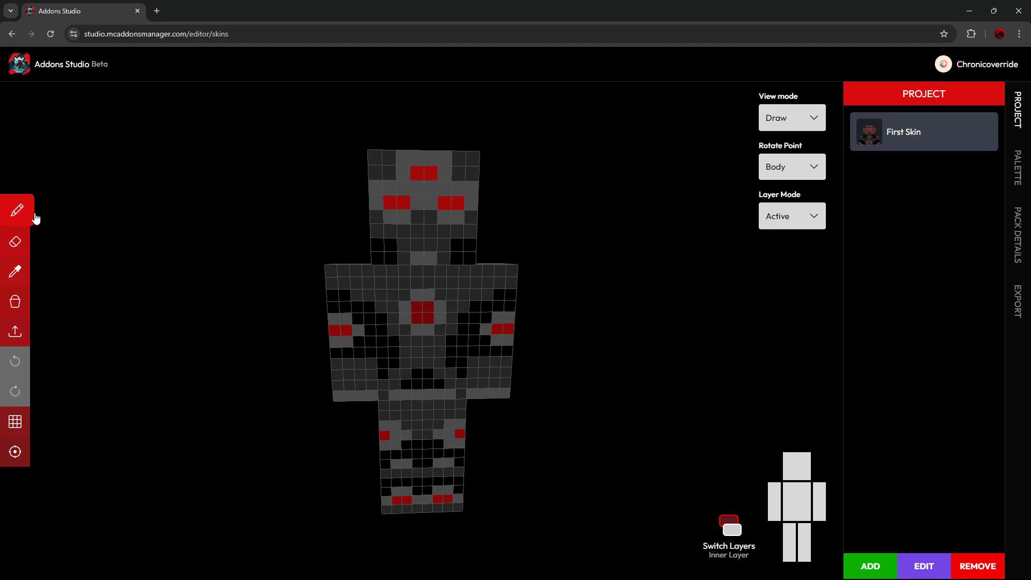
Step: Paint the red eye, forehead and chest pixels white, then erase the head's white pixels
{"action": "mouse_move", "coordinate": [388, 202]}
{"action": "left_mouse_down"}
{"action": "mouse_move", "coordinate": [404, 203]}
{"action": "mouse_move", "coordinate": [431, 174]}
{"action": "mouse_move", "coordinate": [459, 204]}
{"action": "left_mouse_up"}
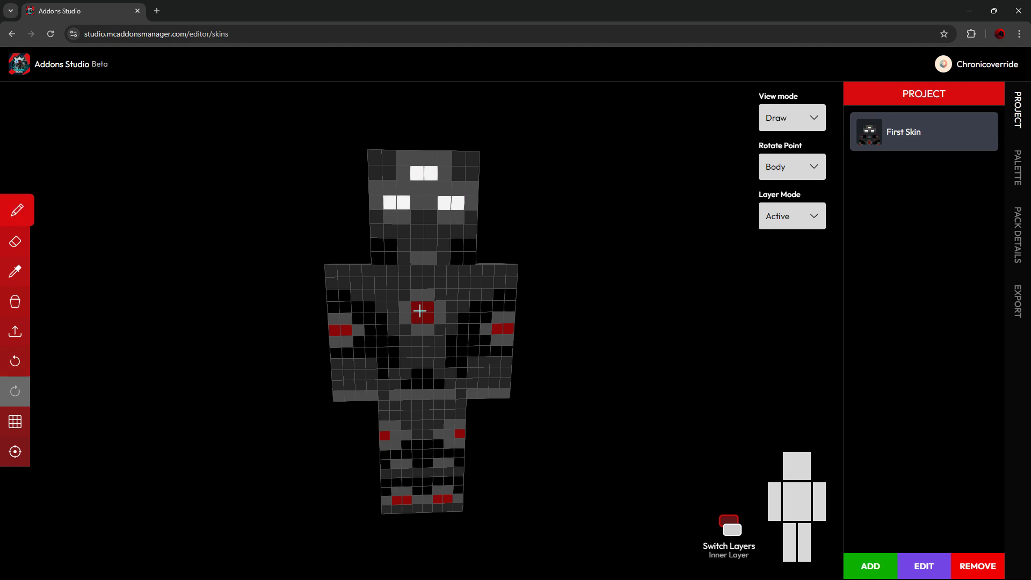
{"action": "mouse_move", "coordinate": [417, 309]}
{"action": "left_mouse_down"}
{"action": "mouse_move", "coordinate": [418, 318]}
{"action": "mouse_move", "coordinate": [428, 309]}
{"action": "left_mouse_up"}
{"action": "left_click", "coordinate": [15, 241]}
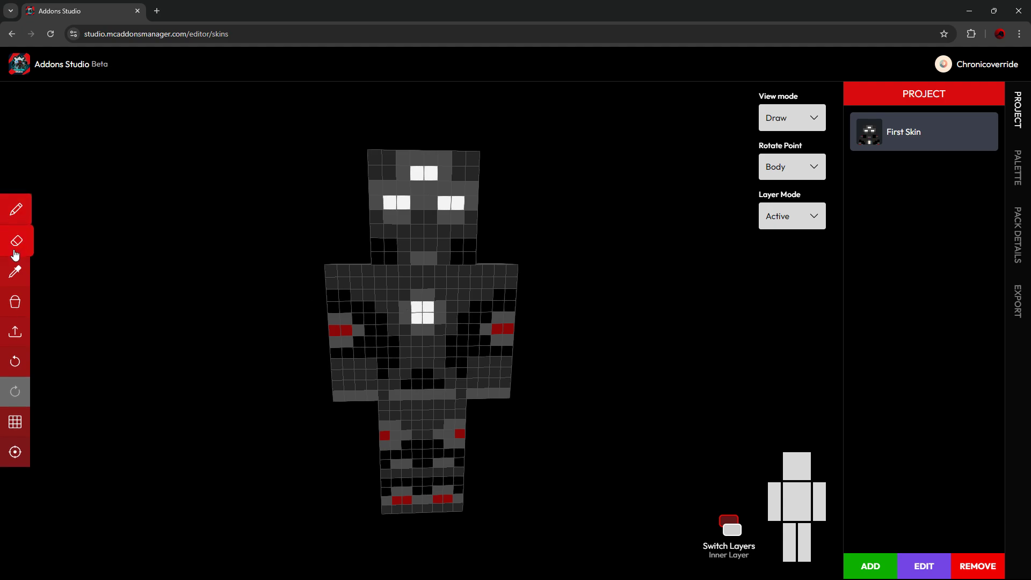
{"action": "mouse_move", "coordinate": [416, 176]}
{"action": "left_mouse_down"}
{"action": "mouse_move", "coordinate": [425, 182]}
{"action": "mouse_move", "coordinate": [429, 172]}
{"action": "mouse_move", "coordinate": [460, 203]}
{"action": "mouse_move", "coordinate": [390, 203]}
{"action": "left_mouse_up"}
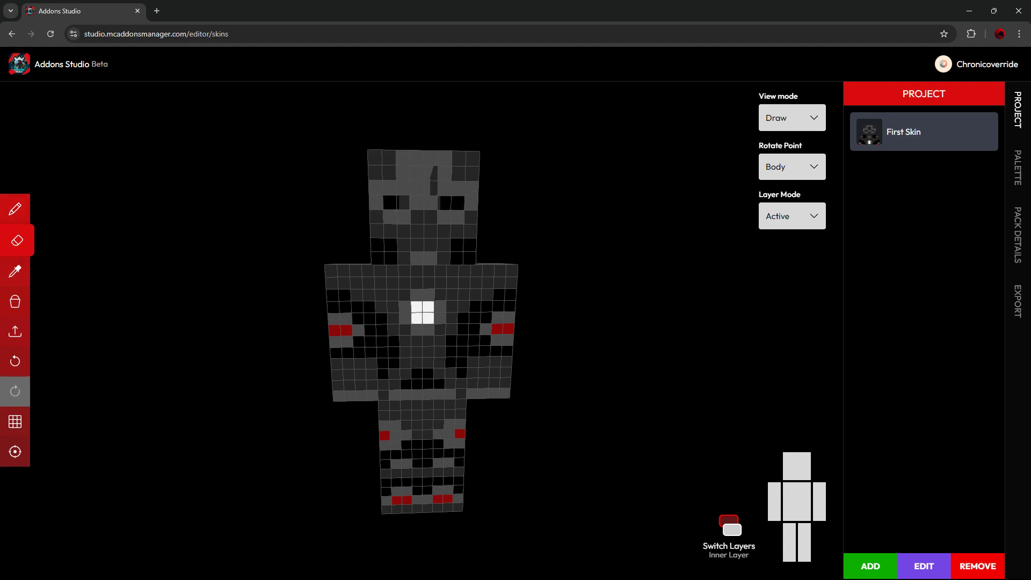
Step: Sample the skin's red and draw a line across the torso's top row, undoing and redoing it
{"action": "left_click", "coordinate": [27, 275]}
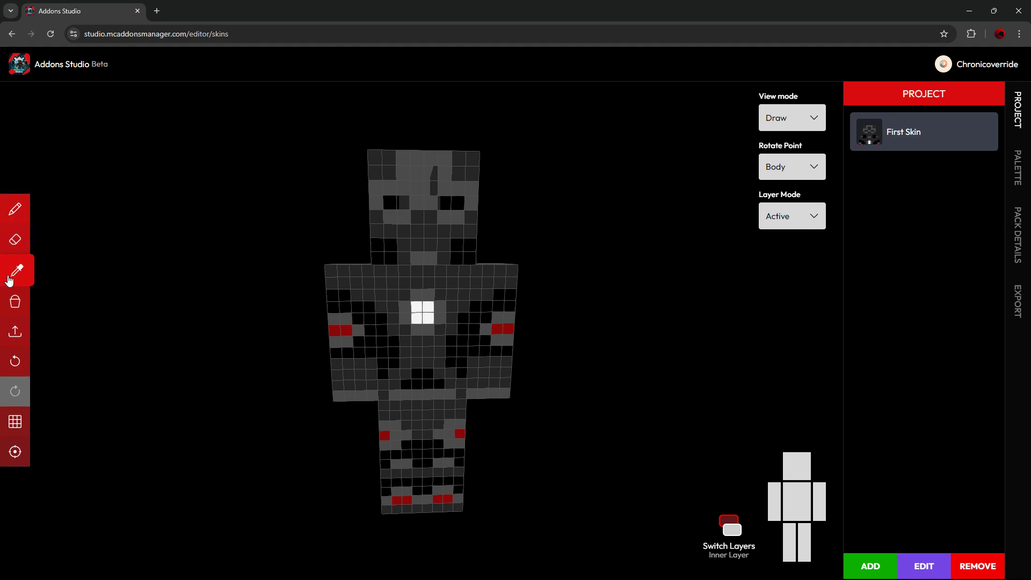
{"action": "left_click", "coordinate": [499, 330]}
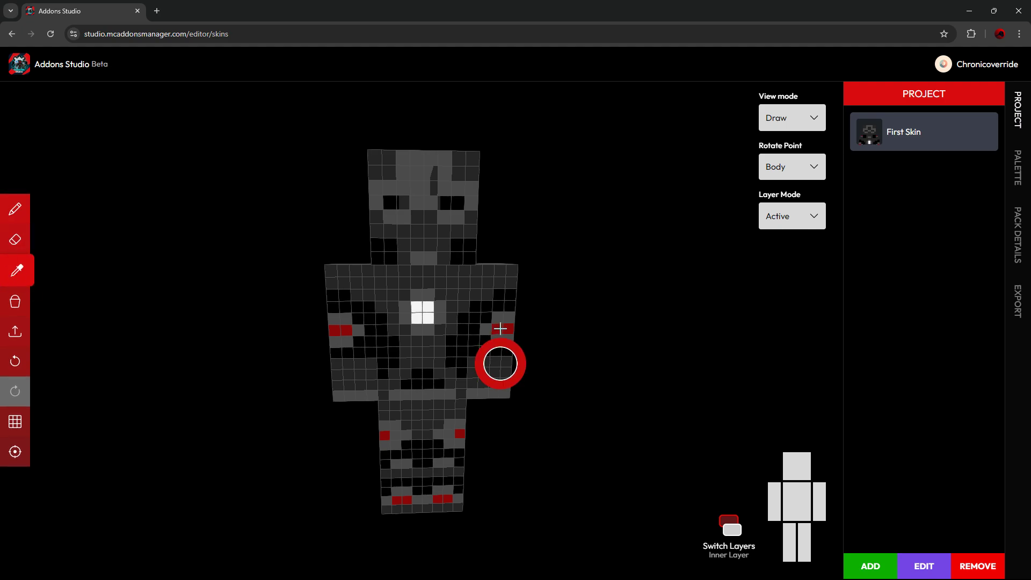
{"action": "left_click_drag", "start_coordinate": [398, 275], "coordinate": [460, 272]}
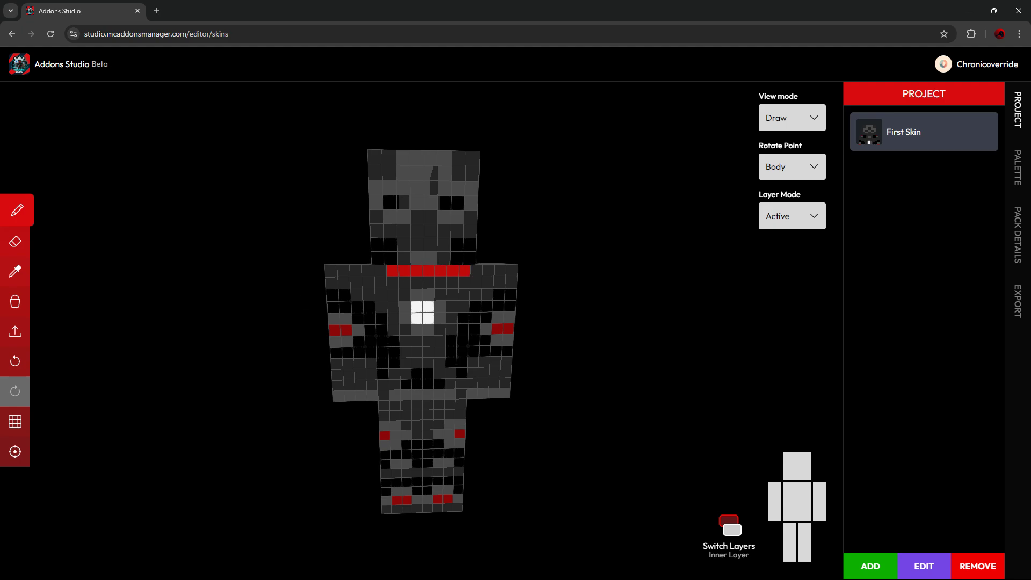
{"action": "left_click", "coordinate": [20, 365]}
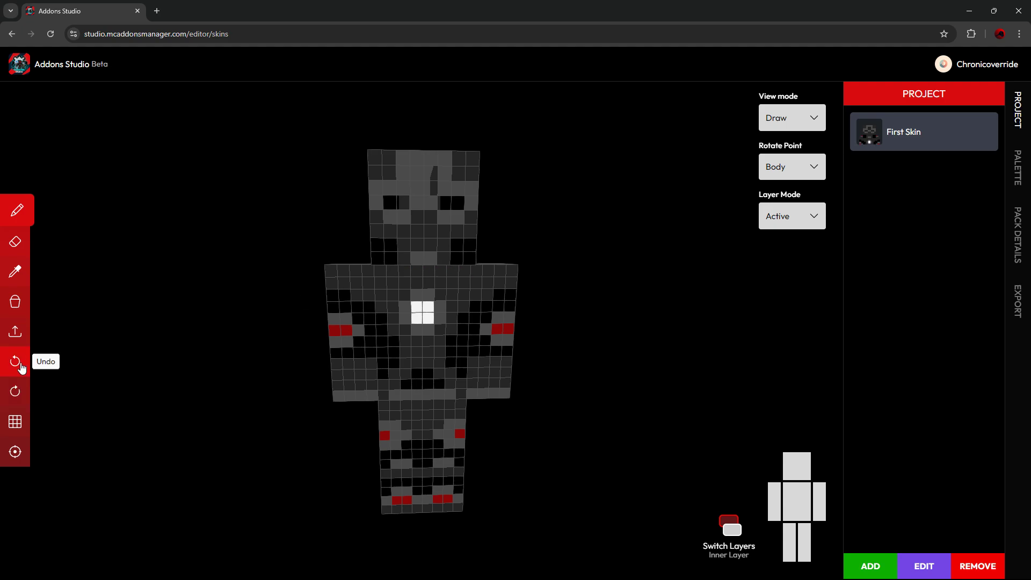
{"action": "left_click", "coordinate": [14, 391]}
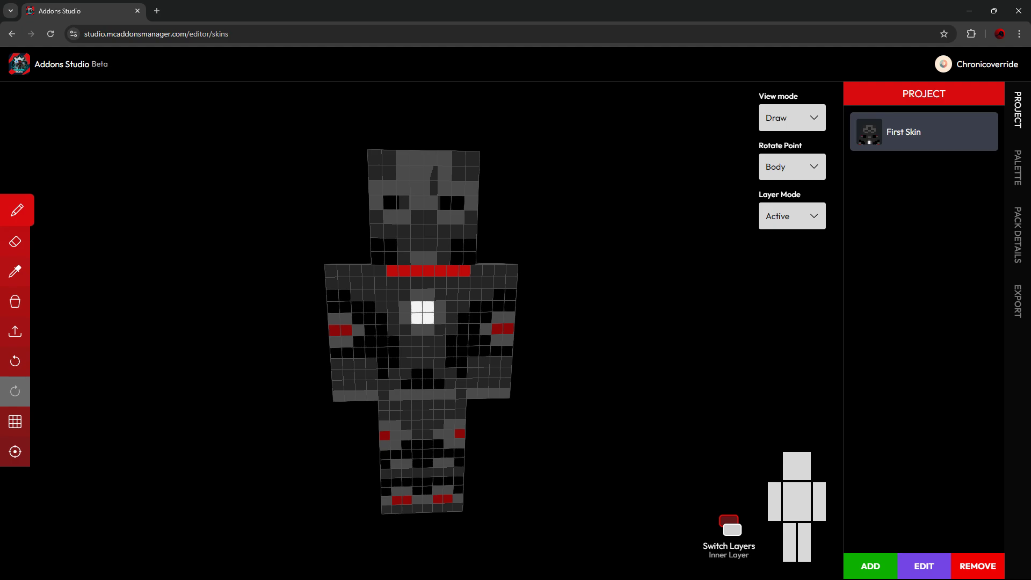
Step: Show the grid again and paint red pixels across the chest band, ring and torso
{"action": "left_click", "coordinate": [13, 432]}
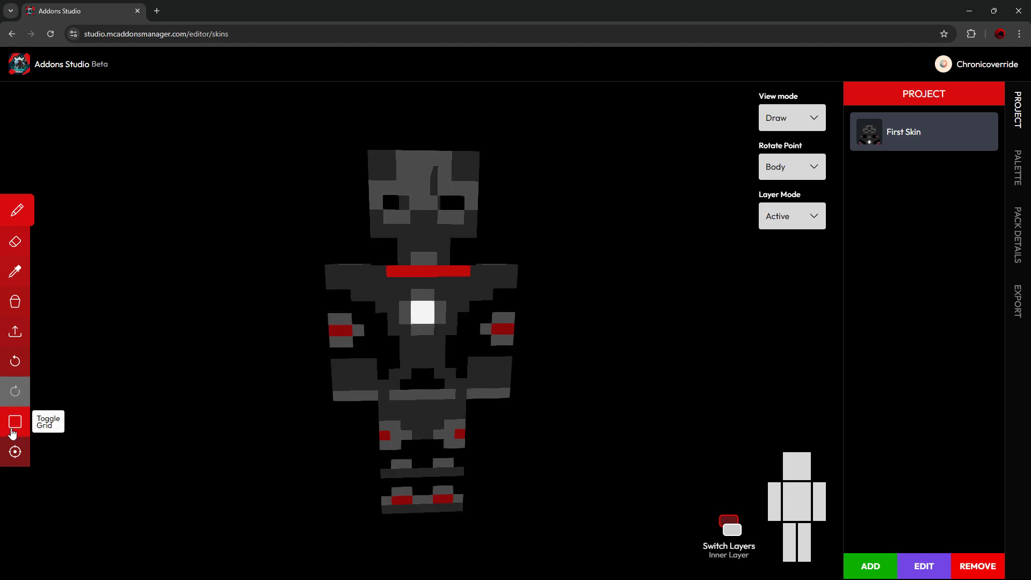
{"action": "left_click", "coordinate": [14, 426]}
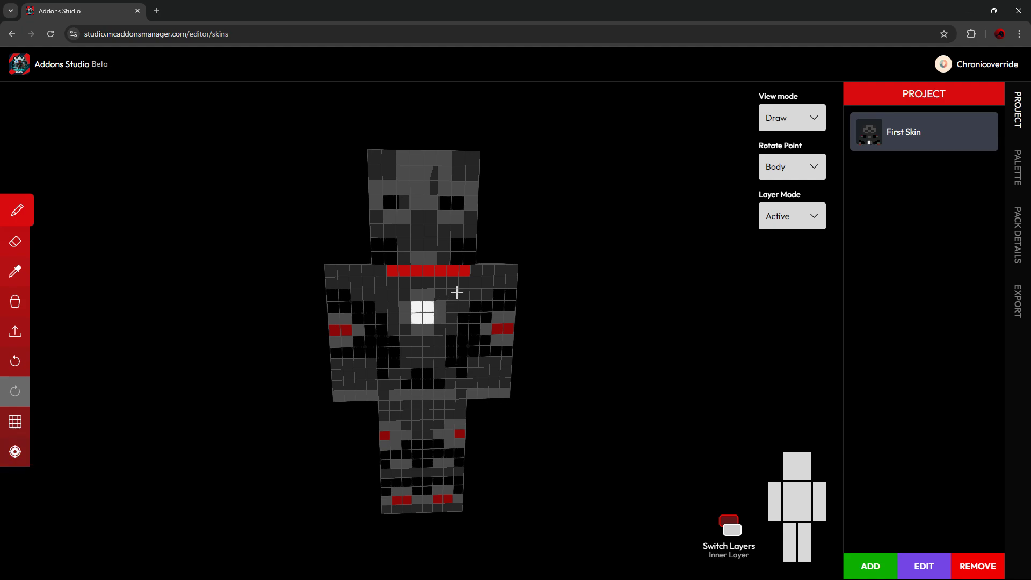
{"action": "mouse_move", "coordinate": [452, 294]}
{"action": "left_mouse_down"}
{"action": "mouse_move", "coordinate": [466, 295]}
{"action": "mouse_move", "coordinate": [393, 288]}
{"action": "mouse_move", "coordinate": [393, 314]}
{"action": "mouse_move", "coordinate": [430, 351]}
{"action": "mouse_move", "coordinate": [465, 317]}
{"action": "left_mouse_up"}
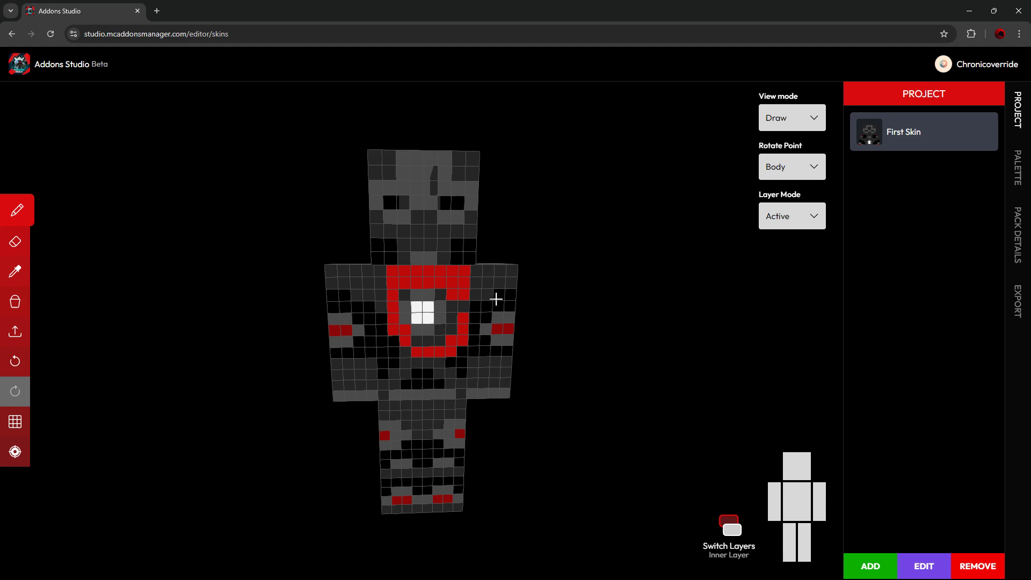
{"action": "left_click", "coordinate": [380, 283]}
{"action": "left_click", "coordinate": [380, 272]}
{"action": "left_click", "coordinate": [380, 306]}
{"action": "left_click", "coordinate": [406, 363]}
{"action": "left_click", "coordinate": [405, 395]}
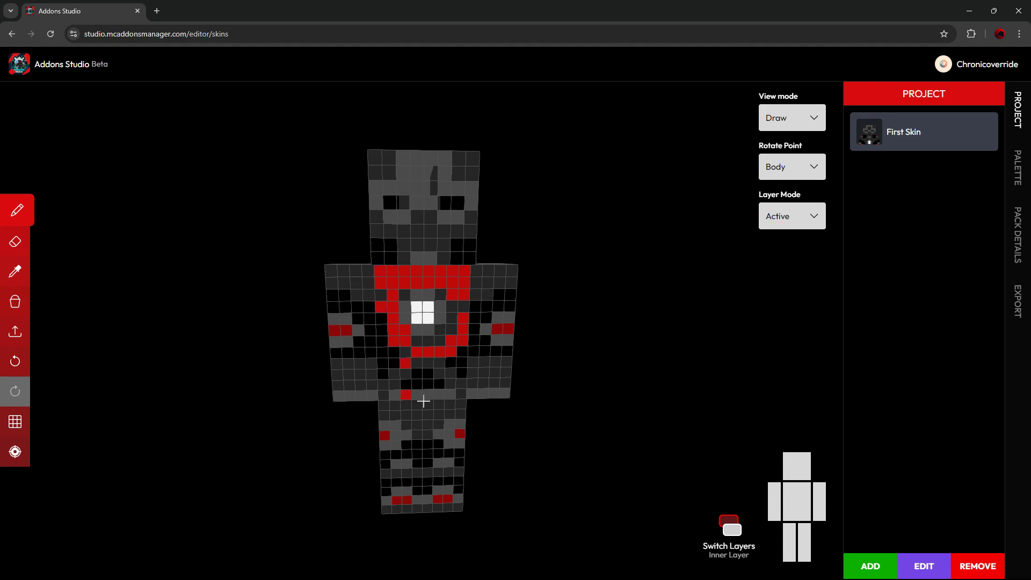
{"action": "mouse_move", "coordinate": [423, 401]}
{"action": "left_mouse_down"}
{"action": "mouse_move", "coordinate": [409, 341]}
{"action": "mouse_move", "coordinate": [448, 311]}
{"action": "mouse_move", "coordinate": [390, 310]}
{"action": "left_mouse_up"}
{"action": "left_click", "coordinate": [408, 295]}
{"action": "left_click", "coordinate": [420, 295]}
{"action": "left_click", "coordinate": [383, 351]}
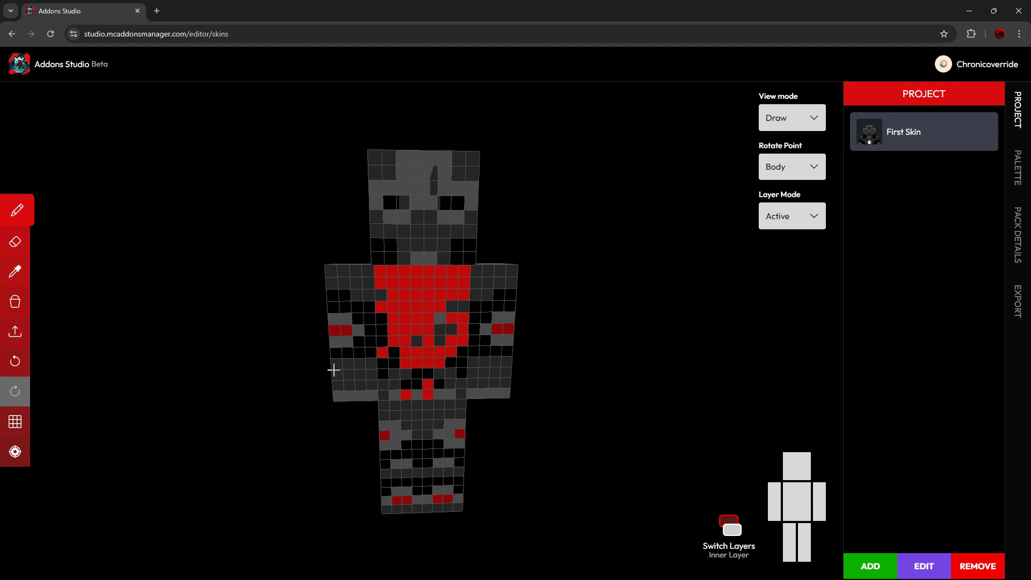
{"action": "left_click", "coordinate": [381, 319]}
Step: Paint red strokes on the head and down the right arm
{"action": "mouse_move", "coordinate": [389, 173]}
{"action": "left_mouse_down"}
{"action": "mouse_move", "coordinate": [424, 220]}
{"action": "mouse_move", "coordinate": [439, 206]}
{"action": "mouse_move", "coordinate": [376, 188]}
{"action": "mouse_move", "coordinate": [389, 217]}
{"action": "left_mouse_up"}
{"action": "left_click_drag", "start_coordinate": [457, 203], "coordinate": [471, 217]}
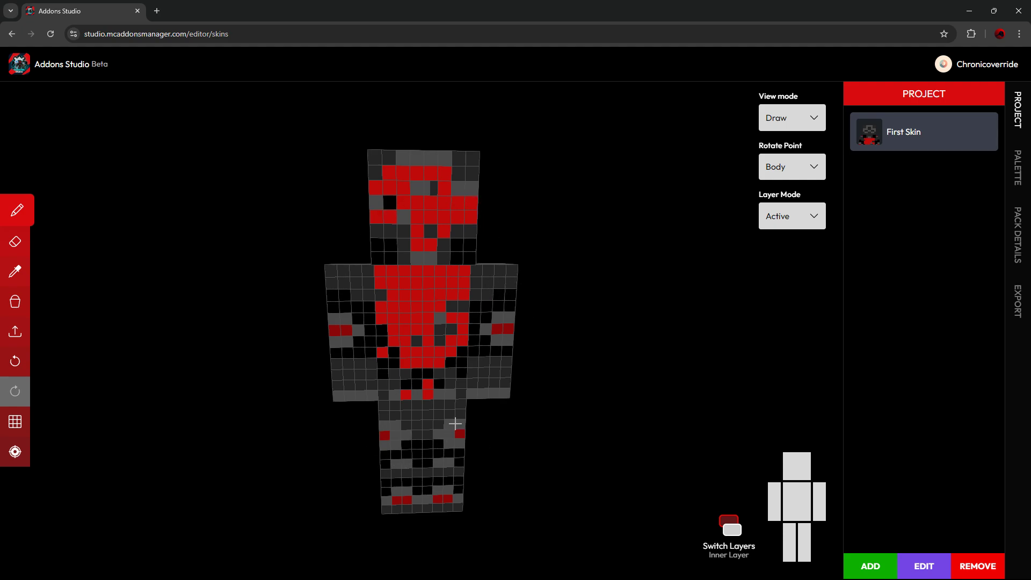
{"action": "left_click", "coordinate": [434, 257]}
{"action": "mouse_move", "coordinate": [502, 285]}
{"action": "left_mouse_down"}
{"action": "mouse_move", "coordinate": [498, 368]}
{"action": "mouse_move", "coordinate": [505, 295]}
{"action": "mouse_move", "coordinate": [448, 308]}
{"action": "mouse_move", "coordinate": [470, 314]}
{"action": "mouse_move", "coordinate": [481, 302]}
{"action": "mouse_move", "coordinate": [453, 311]}
{"action": "mouse_move", "coordinate": [485, 312]}
{"action": "mouse_move", "coordinate": [495, 386]}
{"action": "left_mouse_up"}
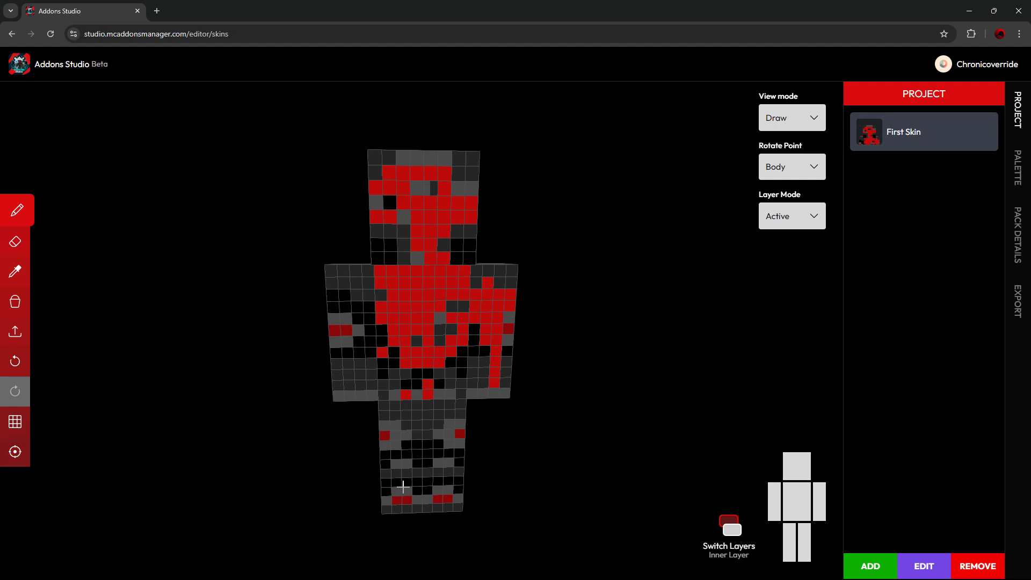
{"action": "mouse_move", "coordinate": [403, 487]}
{"action": "left_mouse_down"}
{"action": "mouse_move", "coordinate": [396, 395]}
{"action": "mouse_move", "coordinate": [343, 365]}
{"action": "mouse_move", "coordinate": [342, 302]}
{"action": "mouse_move", "coordinate": [386, 253]}
{"action": "mouse_move", "coordinate": [387, 207]}
{"action": "mouse_move", "coordinate": [412, 174]}
{"action": "mouse_move", "coordinate": [514, 302]}
{"action": "mouse_move", "coordinate": [505, 393]}
{"action": "left_mouse_up"}
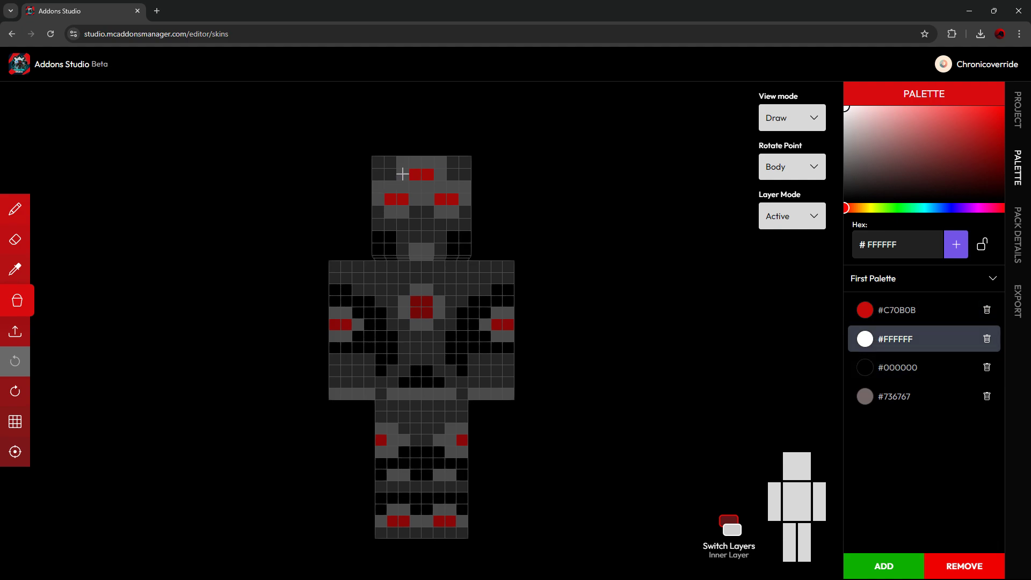
Step: Bucket-fill the head top, face, left arm and the torso's dark, red and grey regions white
{"action": "left_click", "coordinate": [420, 162]}
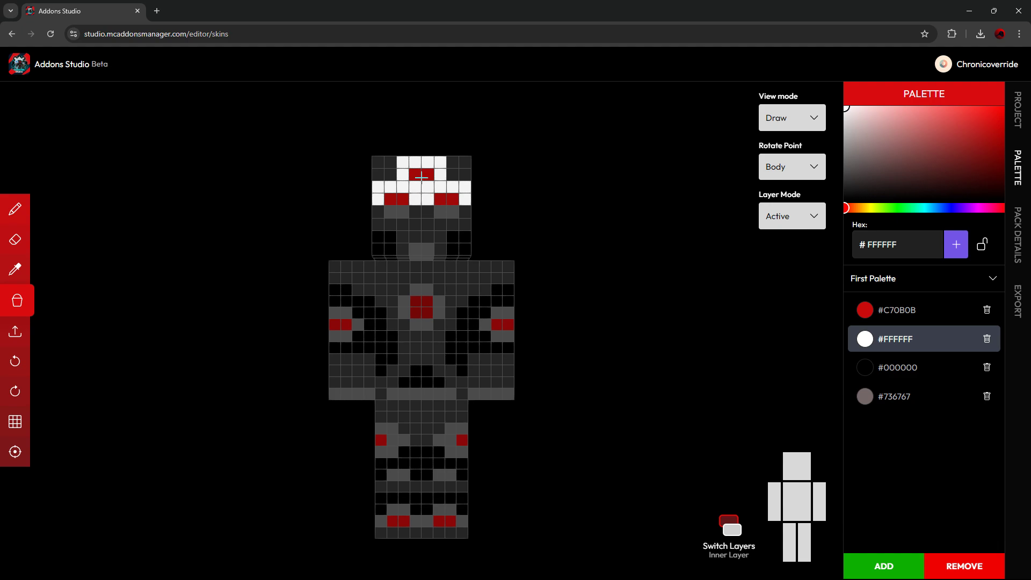
{"action": "left_click", "coordinate": [423, 225]}
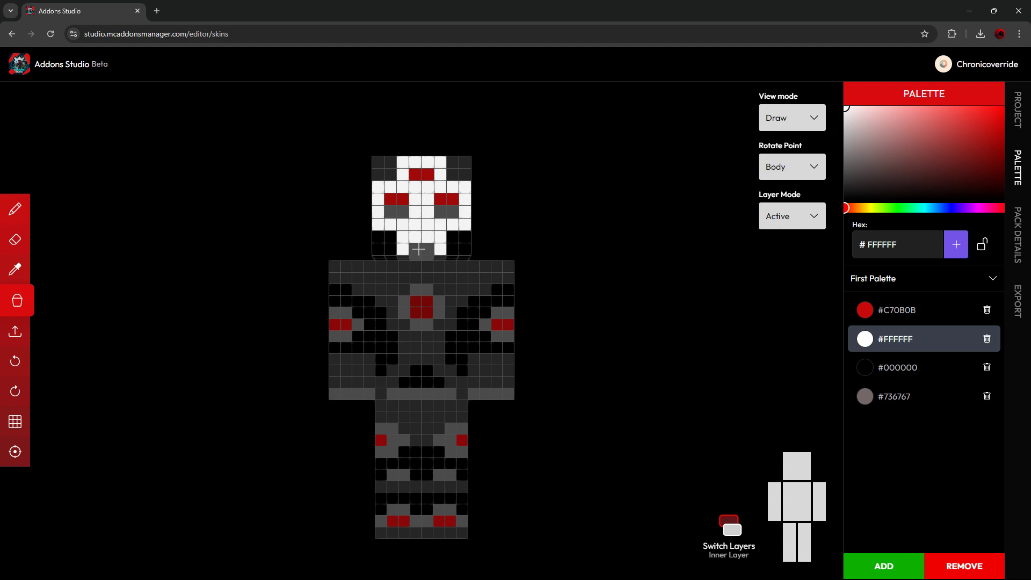
{"action": "left_click", "coordinate": [356, 271]}
{"action": "left_click", "coordinate": [357, 311]}
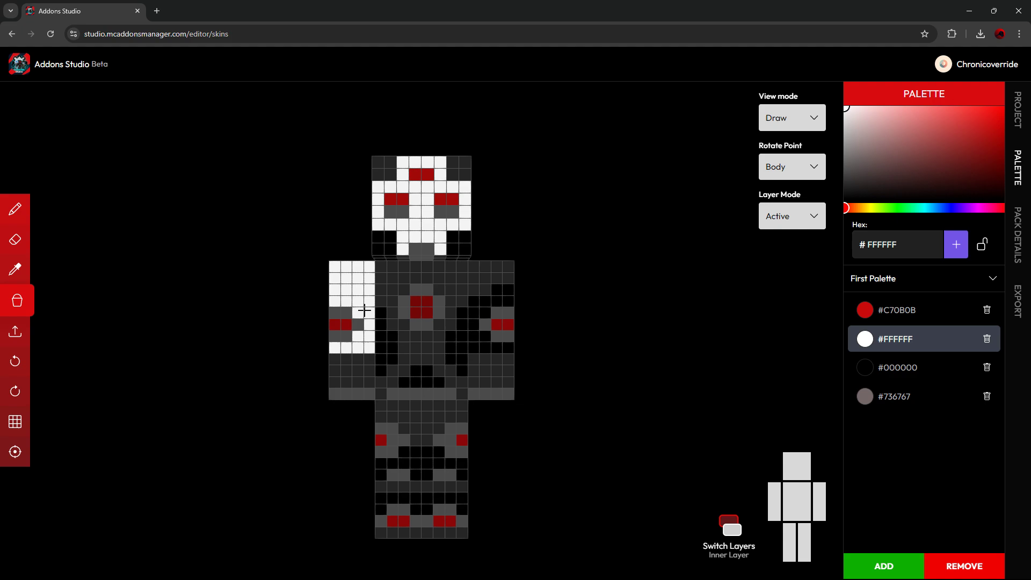
{"action": "left_click", "coordinate": [346, 325]}
{"action": "left_click", "coordinate": [381, 334]}
{"action": "left_click", "coordinate": [394, 338]}
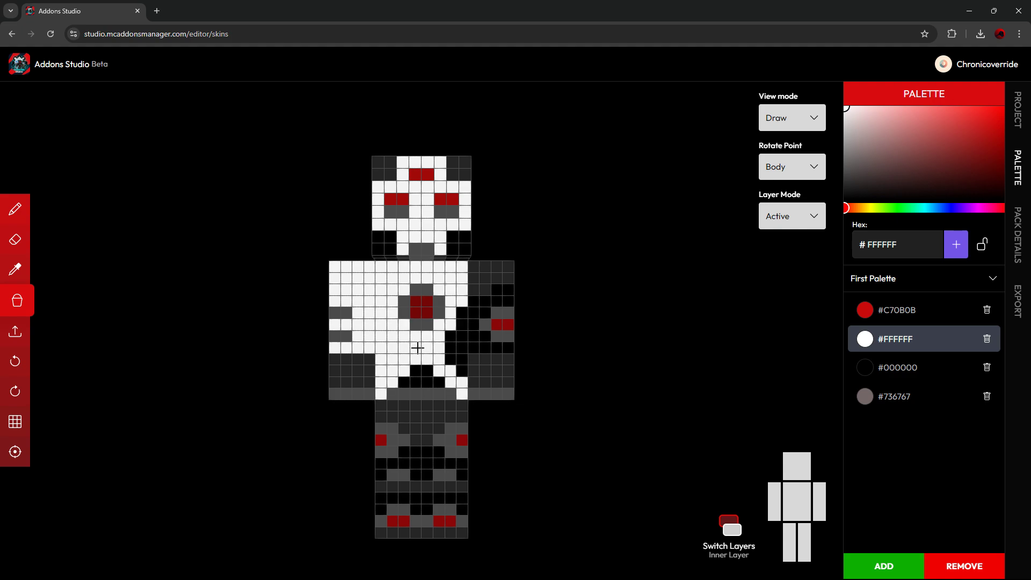
{"action": "left_click", "coordinate": [422, 306]}
{"action": "left_click", "coordinate": [437, 309]}
{"action": "left_click", "coordinate": [424, 291]}
{"action": "left_click", "coordinate": [408, 306]}
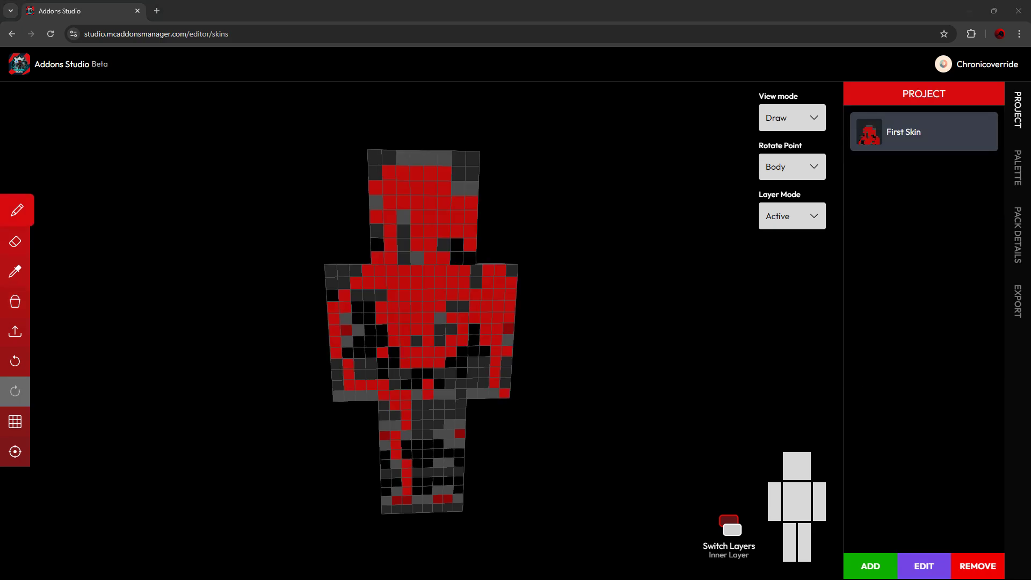
Step: In the Palette panel, add a new palette named 'First Palette'
{"action": "left_click", "coordinate": [1020, 173]}
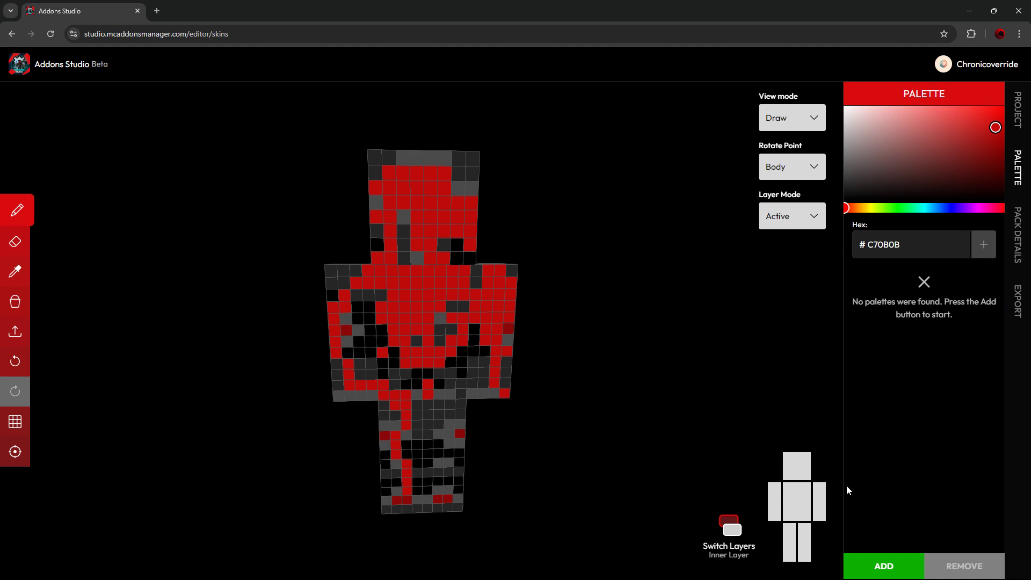
{"action": "left_click", "coordinate": [891, 572]}
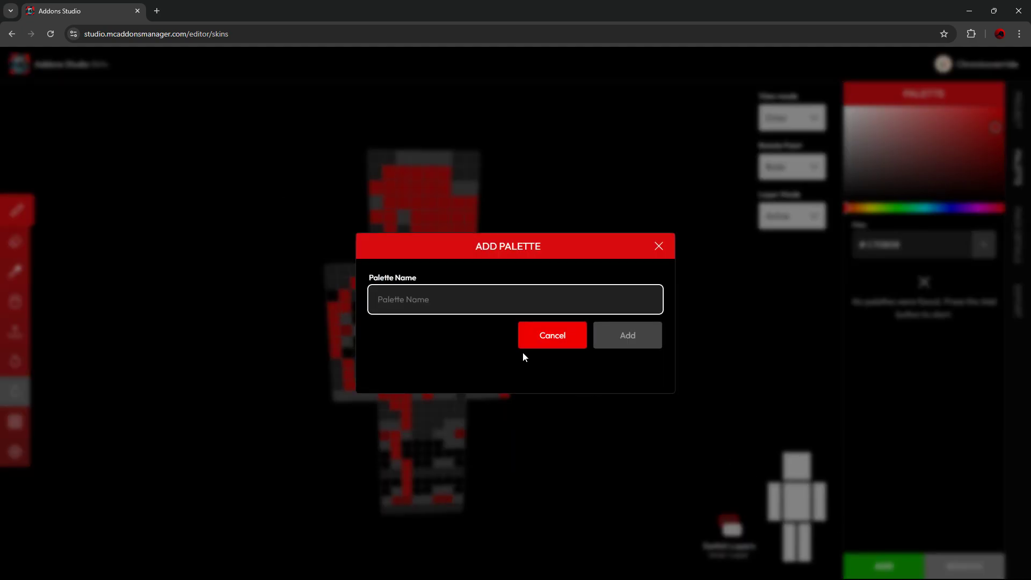
{"action": "type", "text": "Firs"}
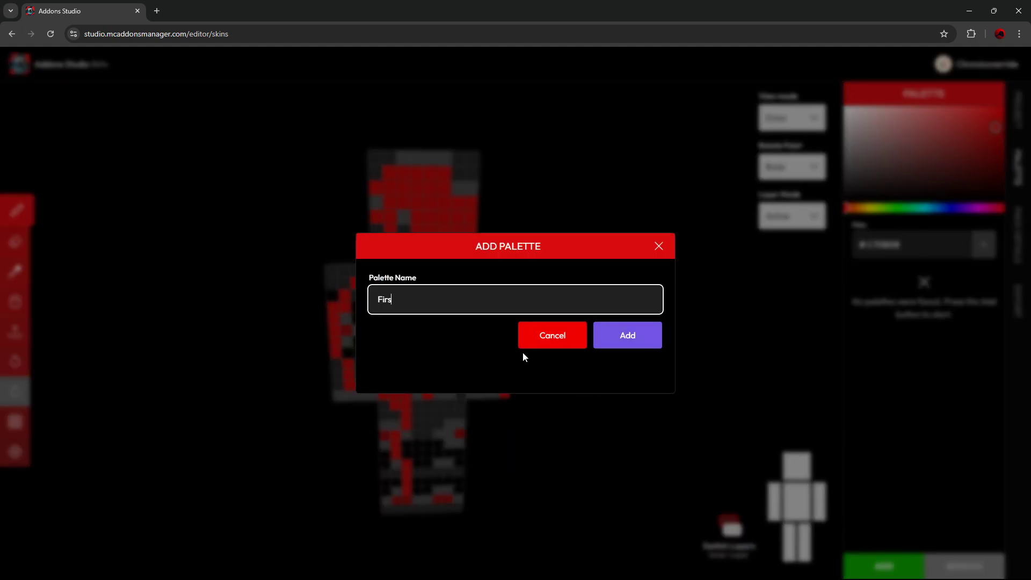
{"action": "type", "text": "t PO"}
{"action": "key", "text": "BackSpace"}
{"action": "type", "text": "alette"}
{"action": "left_click", "coordinate": [628, 335]}
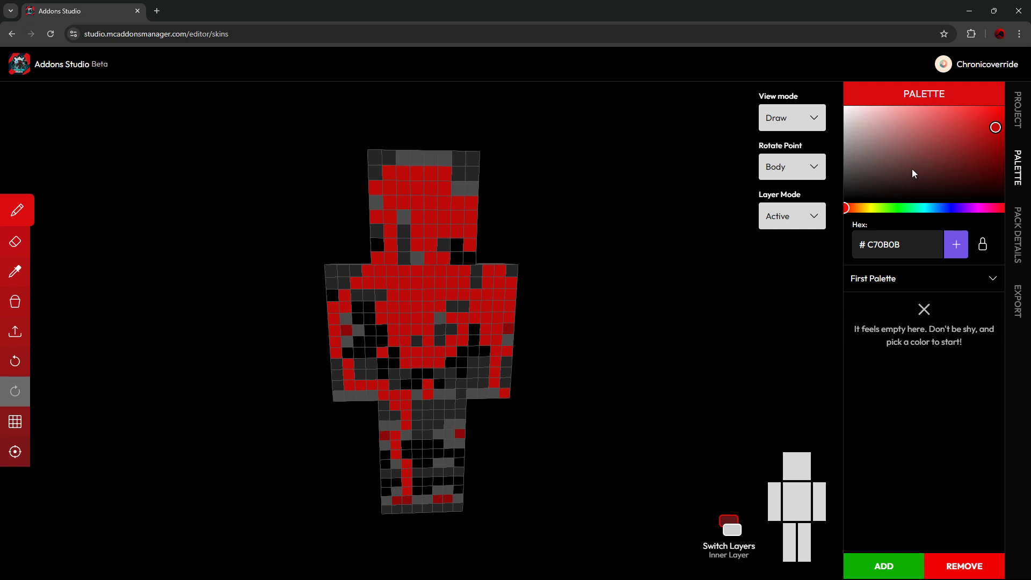
Step: Add swatches #C70B0B, #FFFFFF, #000000 and #736767 to First Palette
{"action": "left_click", "coordinate": [956, 244]}
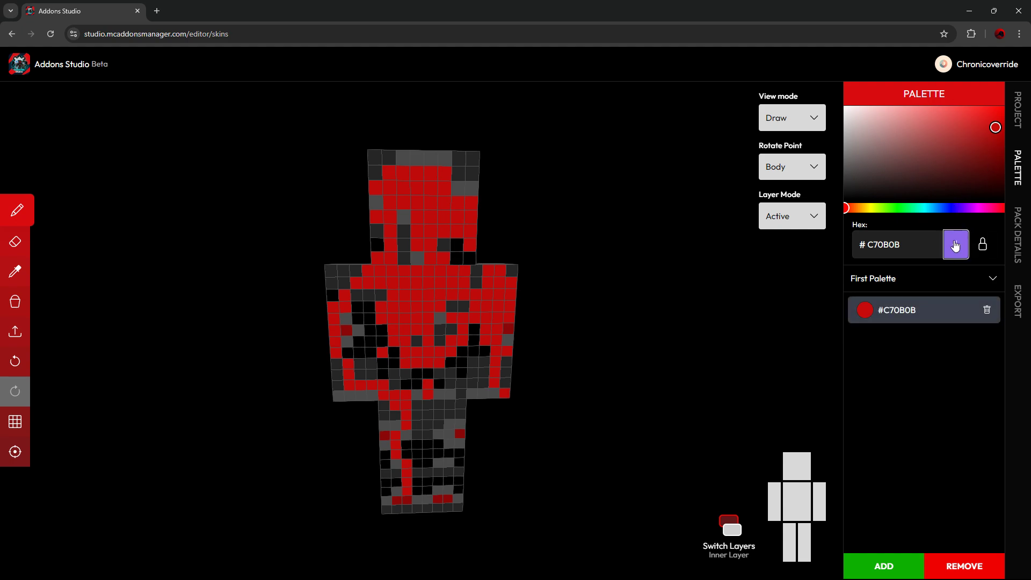
{"action": "left_click_drag", "start_coordinate": [927, 145], "coordinate": [846, 107]}
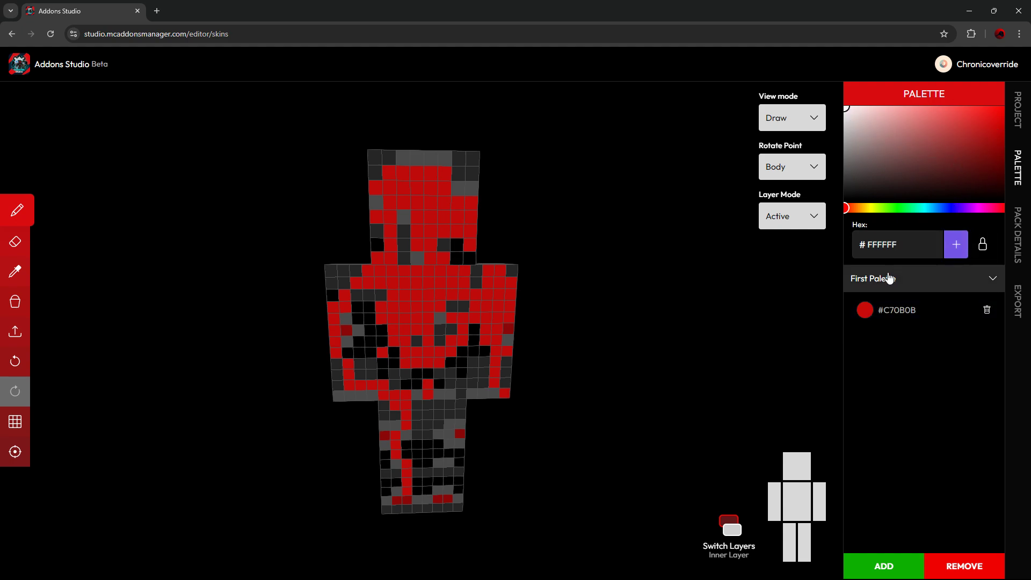
{"action": "left_click", "coordinate": [947, 250]}
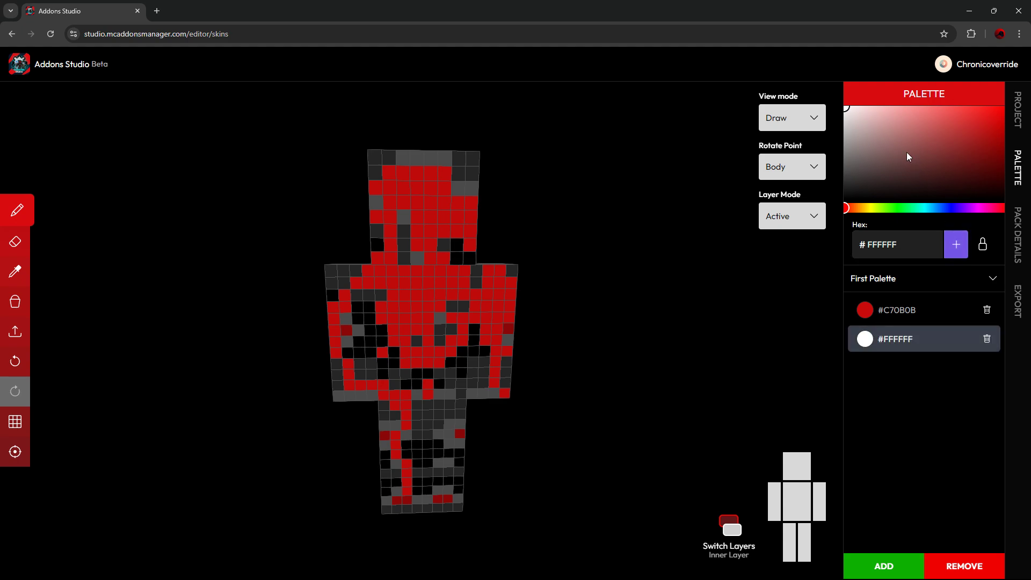
{"action": "left_click_drag", "start_coordinate": [907, 153], "coordinate": [892, 203]}
{"action": "left_click", "coordinate": [956, 244]}
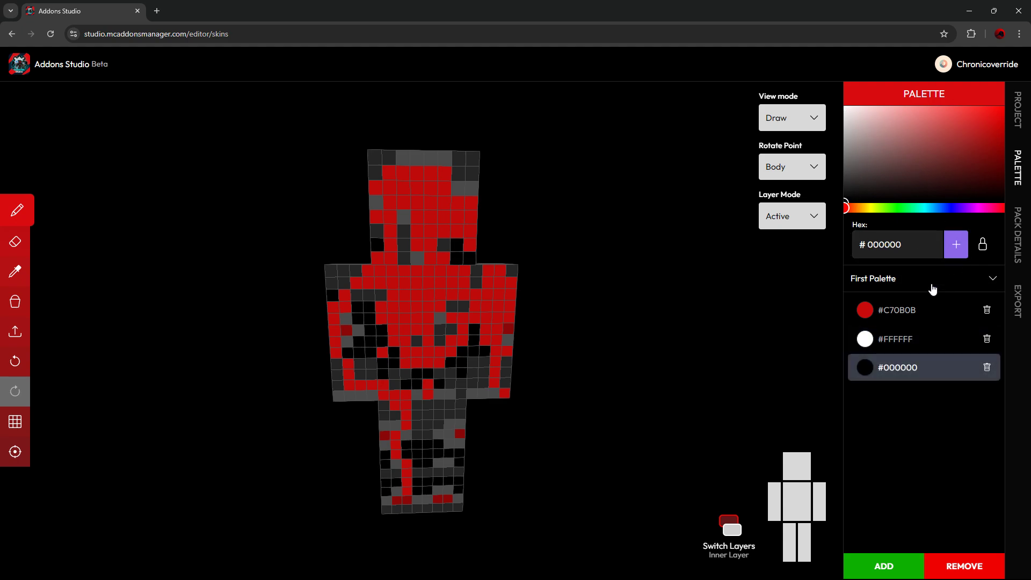
{"action": "mouse_move", "coordinate": [911, 184]}
{"action": "left_mouse_down"}
{"action": "mouse_move", "coordinate": [876, 149]}
{"action": "mouse_move", "coordinate": [860, 160]}
{"action": "left_mouse_up"}
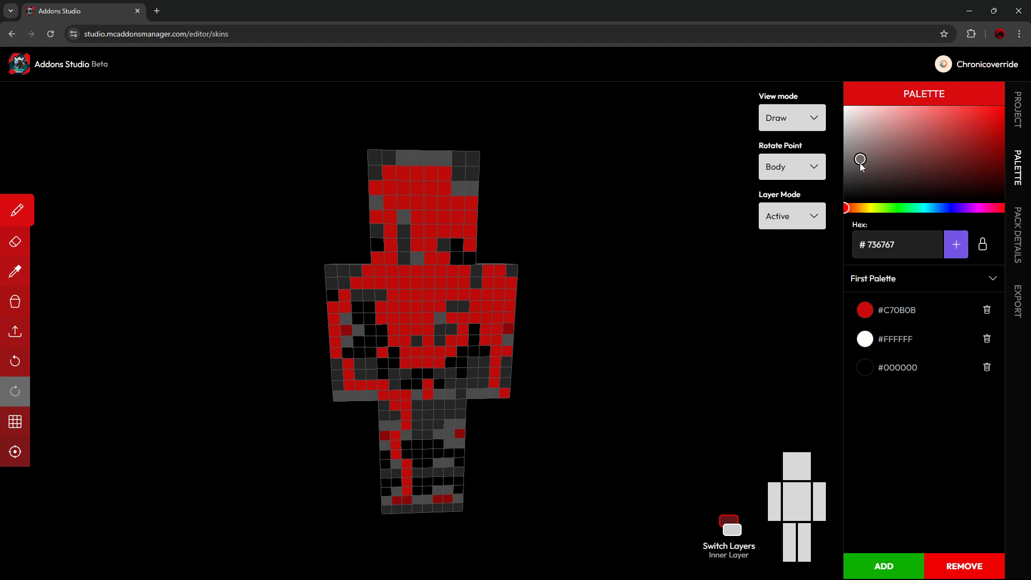
{"action": "left_click", "coordinate": [959, 244]}
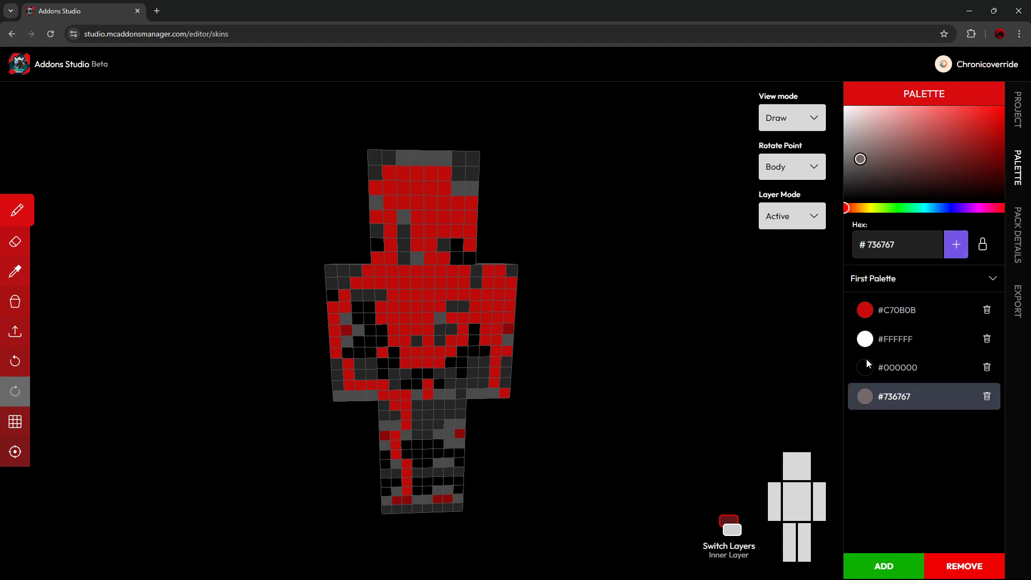
Step: Create a palette named 'Second' and add bright blue #0015FF, white and black
{"action": "left_click", "coordinate": [895, 569]}
{"action": "type", "text": "S"}
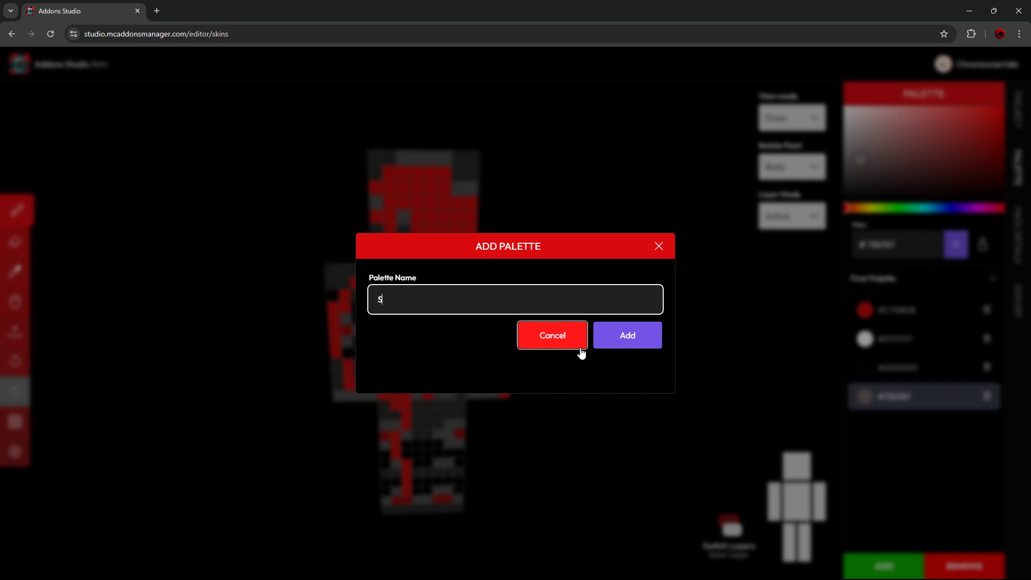
{"action": "type", "text": "econd"}
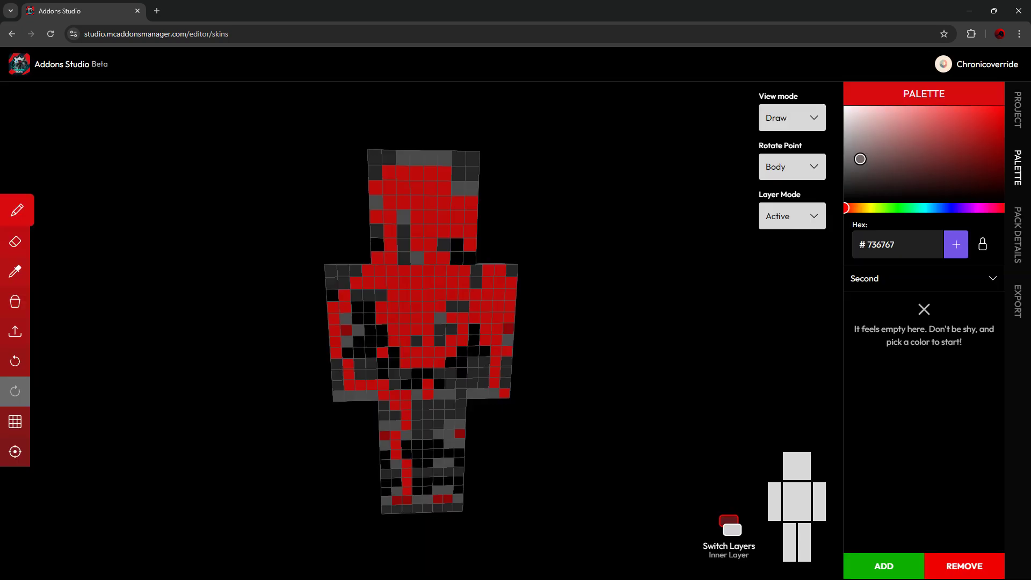
{"action": "left_click", "coordinate": [950, 208]}
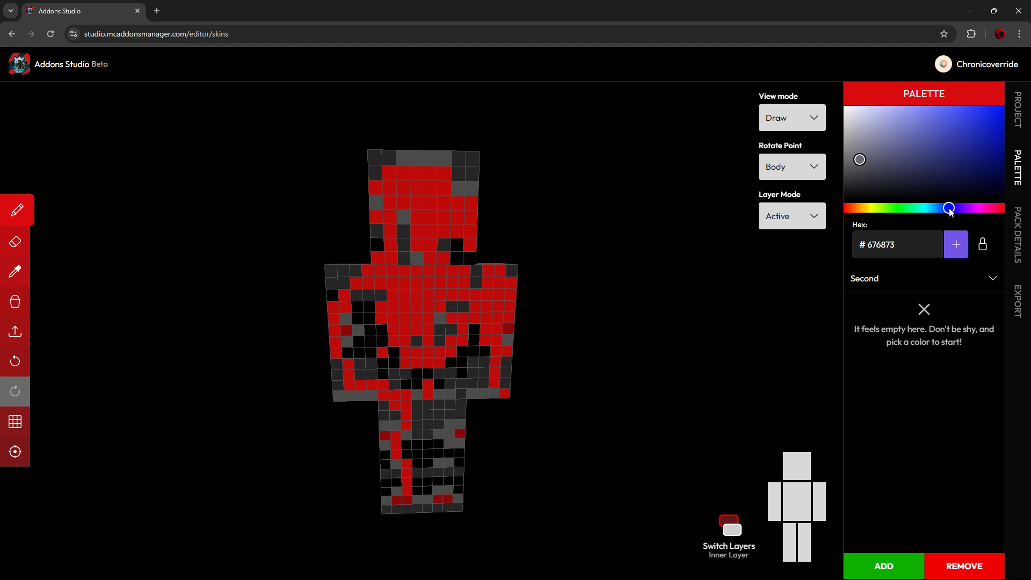
{"action": "left_click", "coordinate": [977, 129]}
{"action": "left_click_drag", "start_coordinate": [988, 128], "coordinate": [1018, 108]}
{"action": "left_click", "coordinate": [956, 244]}
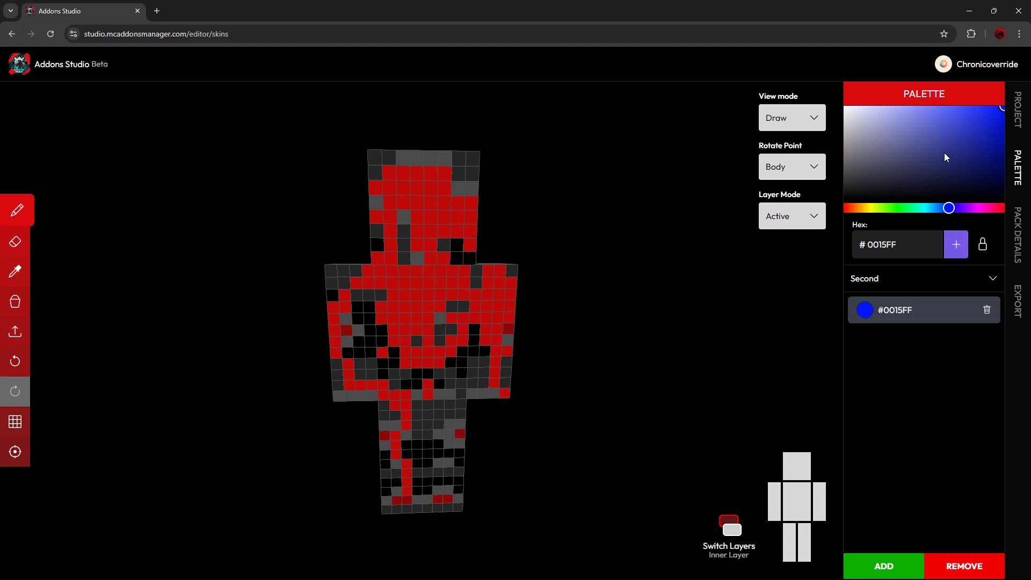
{"action": "left_click", "coordinate": [892, 155]}
{"action": "left_click", "coordinate": [885, 163]}
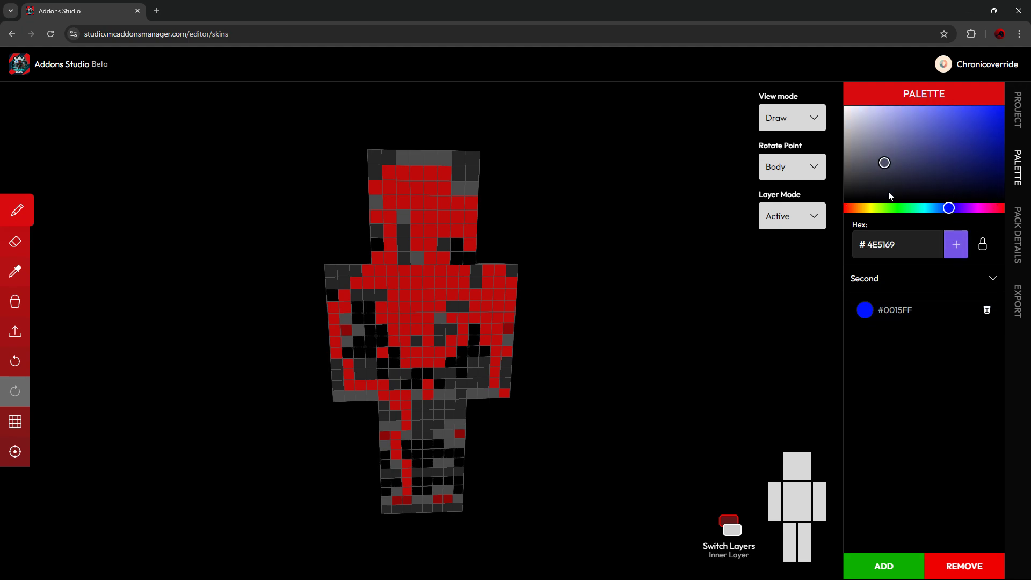
{"action": "left_click_drag", "start_coordinate": [895, 166], "coordinate": [818, 80]}
{"action": "left_click", "coordinate": [956, 244]}
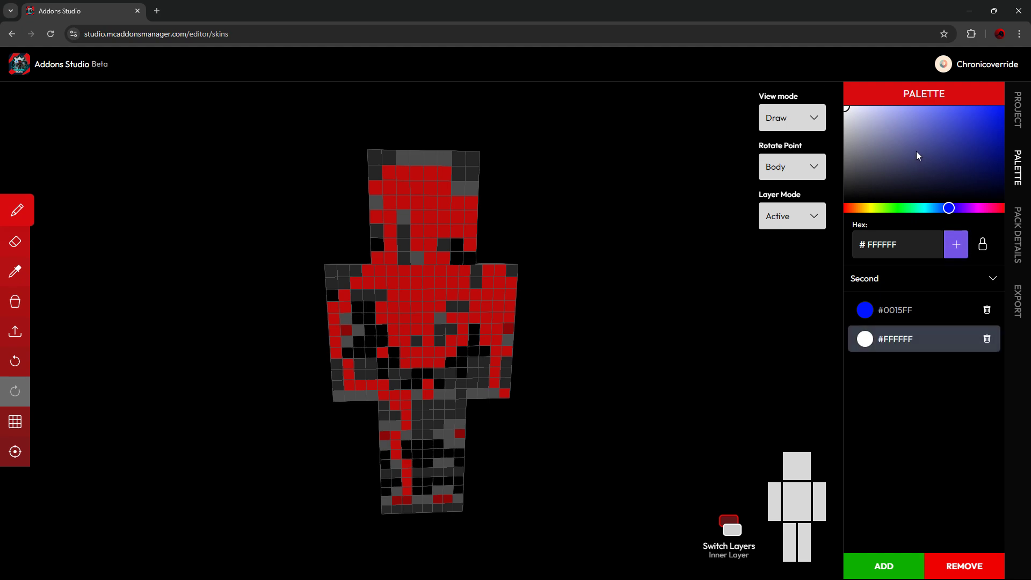
{"action": "left_click_drag", "start_coordinate": [916, 150], "coordinate": [820, 217]}
{"action": "left_click", "coordinate": [956, 244]}
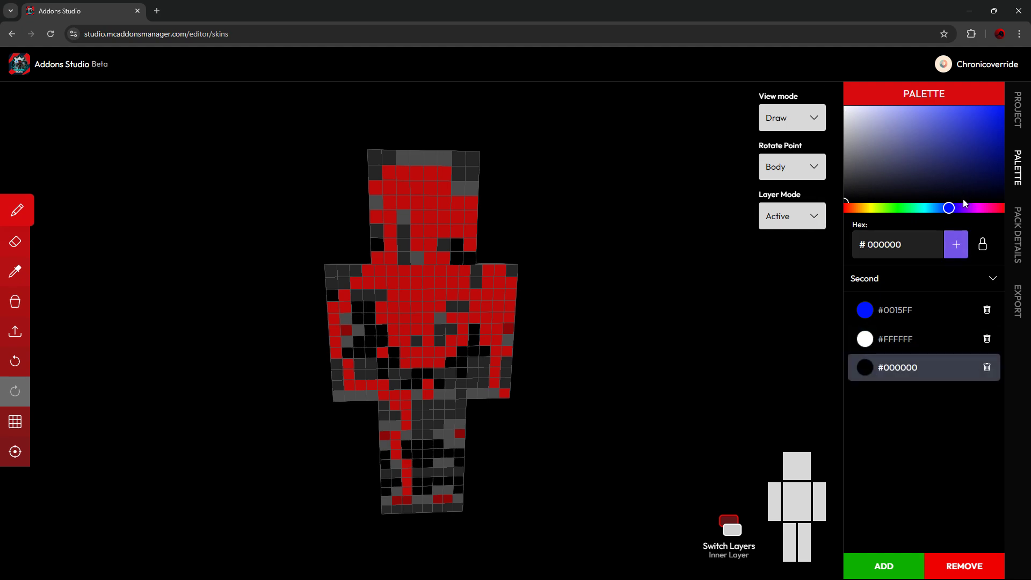
Step: Add magenta #FF00FF, dark purple #850F85 and green #47D424 to the Second palette
{"action": "left_click", "coordinate": [978, 208]}
{"action": "left_click", "coordinate": [1002, 107]}
{"action": "left_click", "coordinate": [956, 244]}
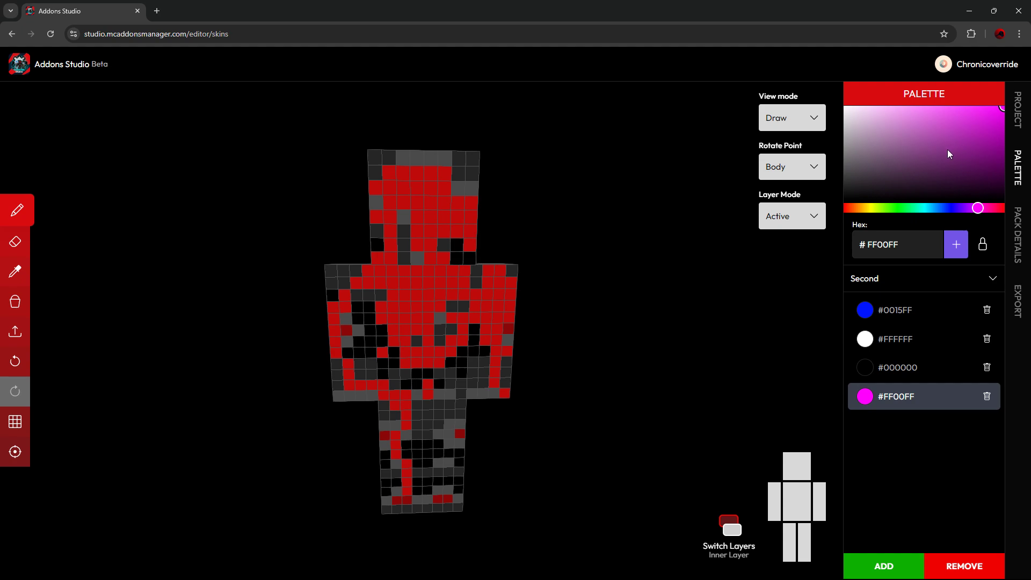
{"action": "left_click", "coordinate": [987, 152]}
{"action": "left_click", "coordinate": [966, 243]}
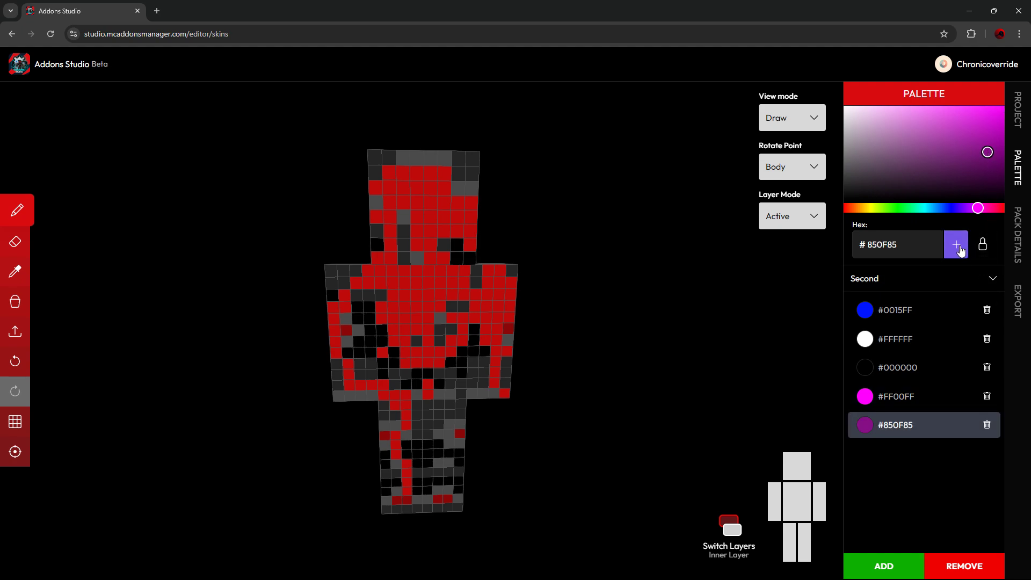
{"action": "left_click", "coordinate": [892, 208]}
{"action": "left_click", "coordinate": [976, 122]}
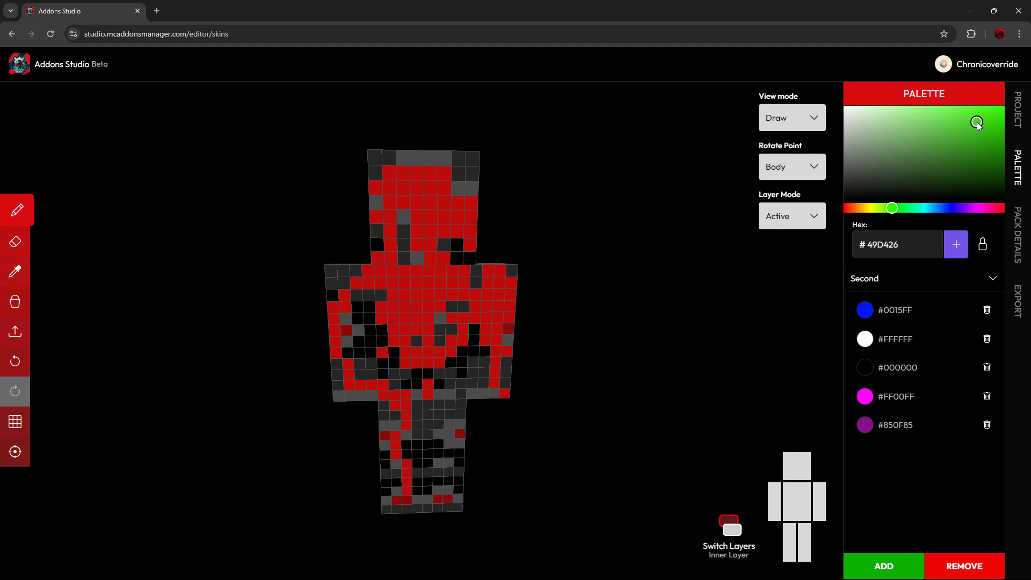
{"action": "left_click", "coordinate": [956, 244]}
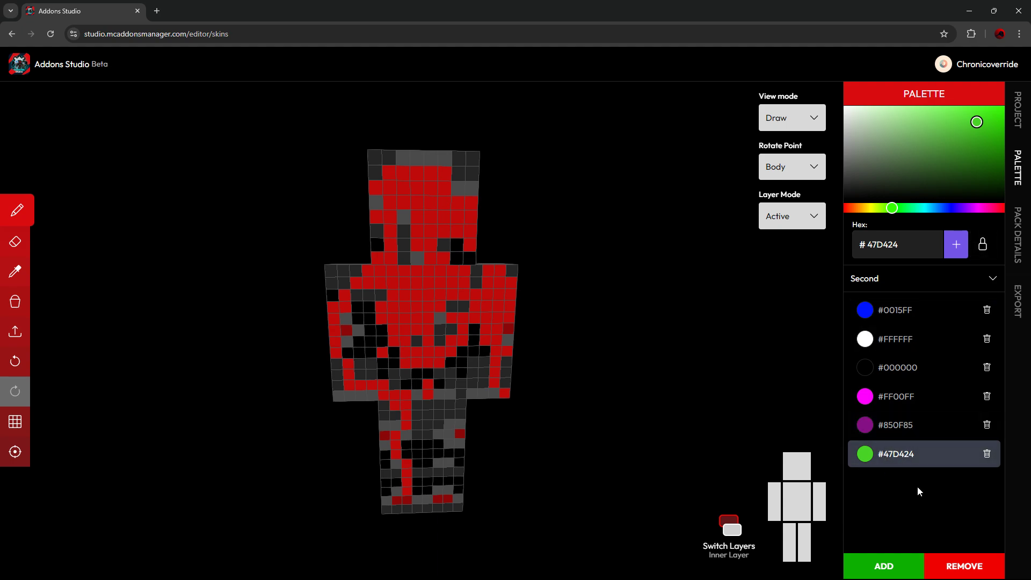
Step: Recolour the green #47D424 swatch in the Second palette to blue
{"action": "left_click", "coordinate": [944, 210]}
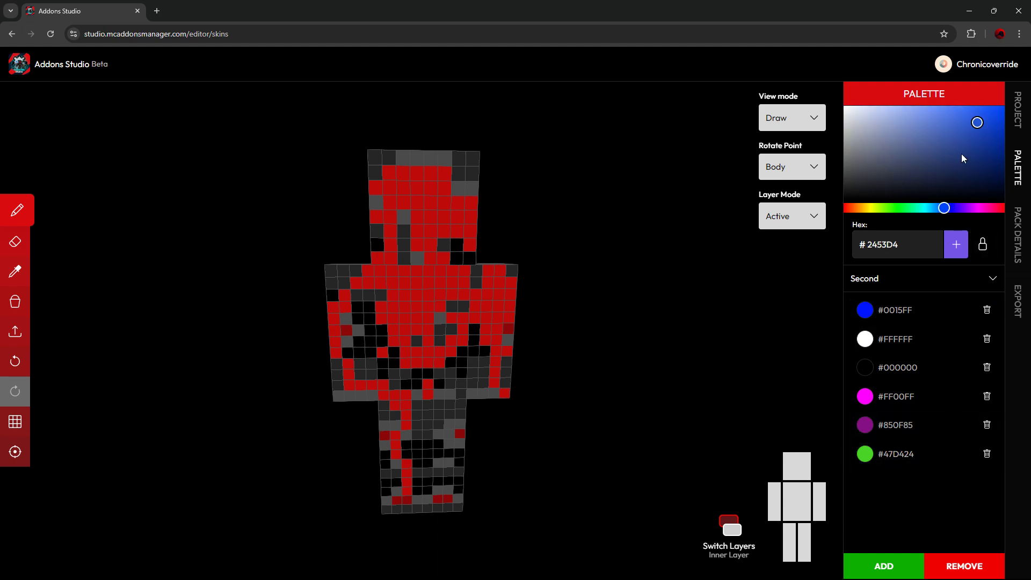
{"action": "left_click_drag", "start_coordinate": [962, 153], "coordinate": [900, 127]}
{"action": "left_click", "coordinate": [983, 245]}
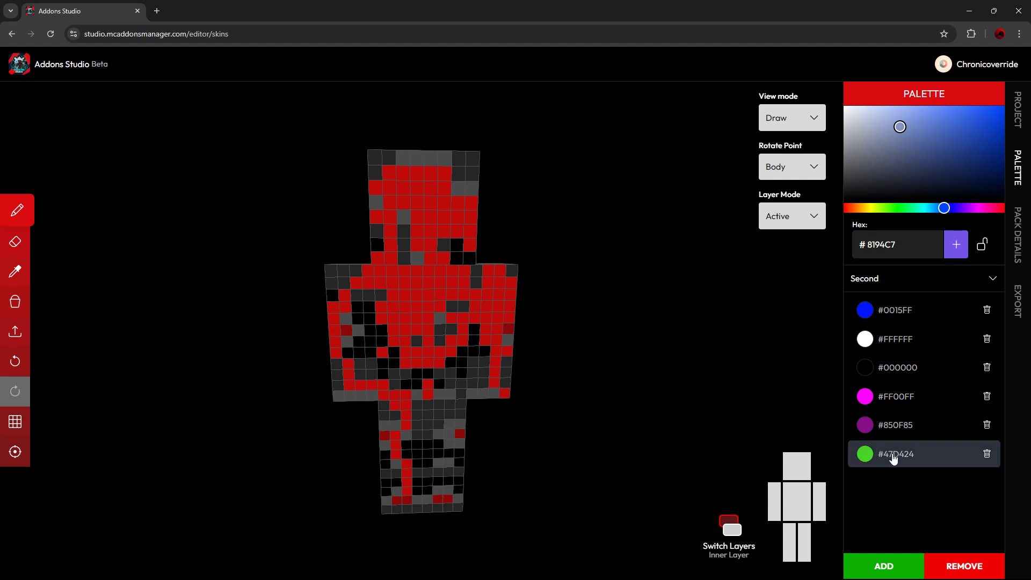
{"action": "left_click", "coordinate": [894, 454]}
{"action": "left_click", "coordinate": [953, 207]}
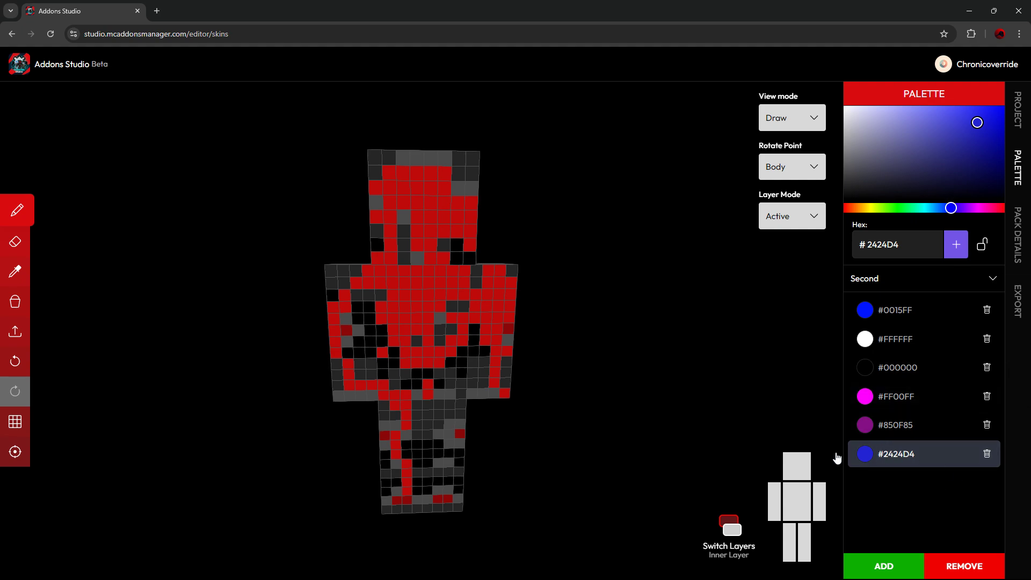
Step: Delete the #2424D4 and #850F85 swatches, then remove the Second palette
{"action": "left_click", "coordinate": [988, 454]}
{"action": "left_click", "coordinate": [987, 425]}
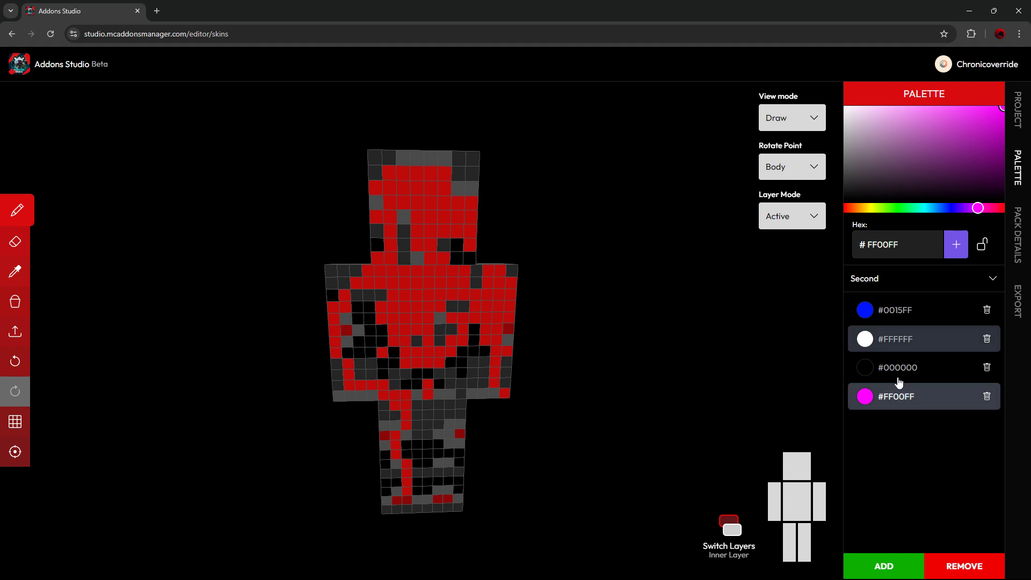
{"action": "left_click", "coordinate": [953, 567]}
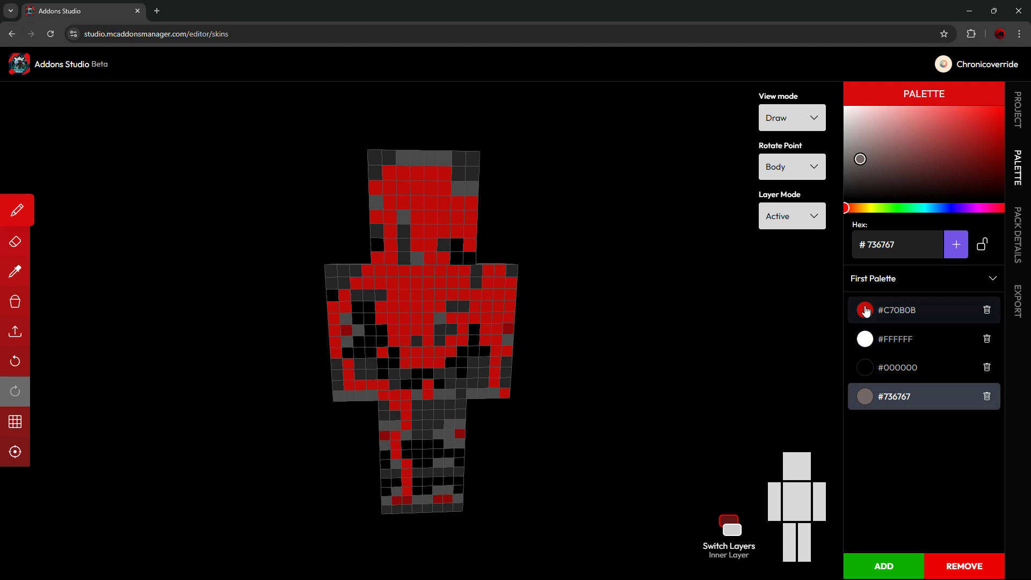
Step: Pencil a white line down the head and torso with a grey #736767 column beside it
{"action": "left_click", "coordinate": [894, 309]}
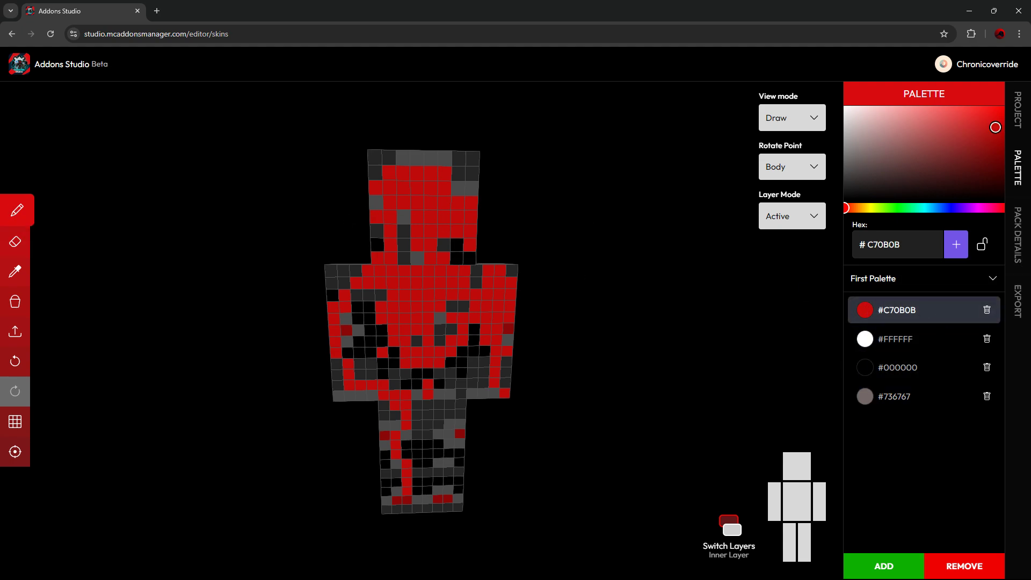
{"action": "left_click", "coordinate": [895, 339]}
{"action": "left_click_drag", "start_coordinate": [430, 203], "coordinate": [408, 318]}
{"action": "left_click", "coordinate": [895, 367]}
{"action": "left_click", "coordinate": [896, 396]}
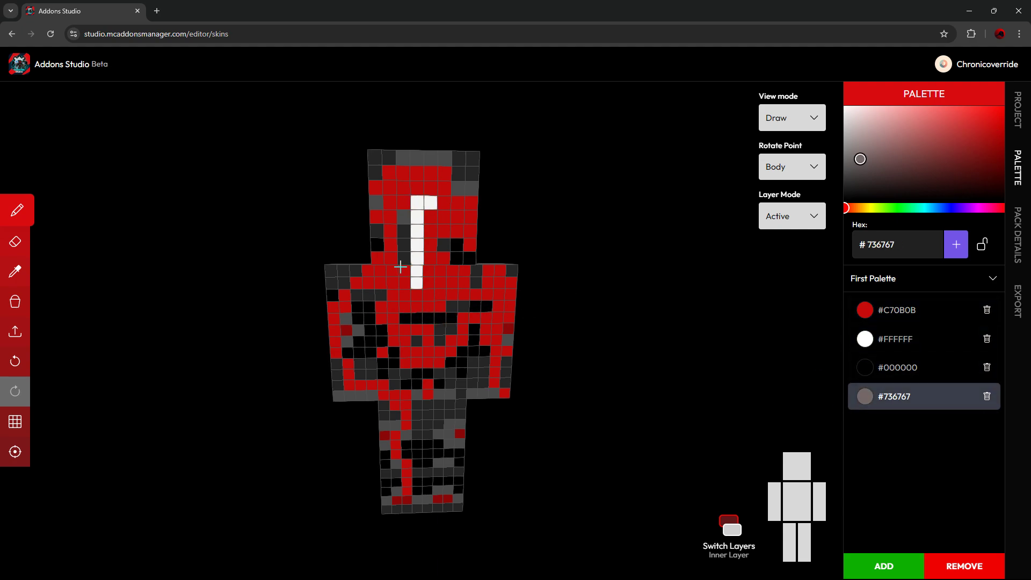
{"action": "left_click_drag", "start_coordinate": [403, 189], "coordinate": [407, 269]}
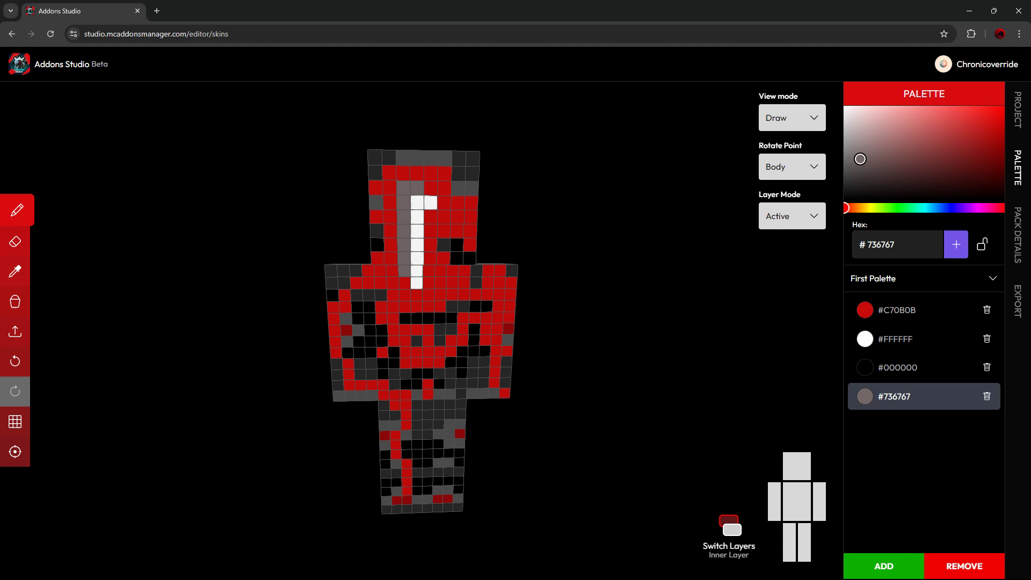
Step: Bucket-fill the red areas of the head, torso and both arms with grey #736767
{"action": "left_click", "coordinate": [16, 302]}
{"action": "left_click", "coordinate": [439, 179]}
{"action": "left_click", "coordinate": [431, 282]}
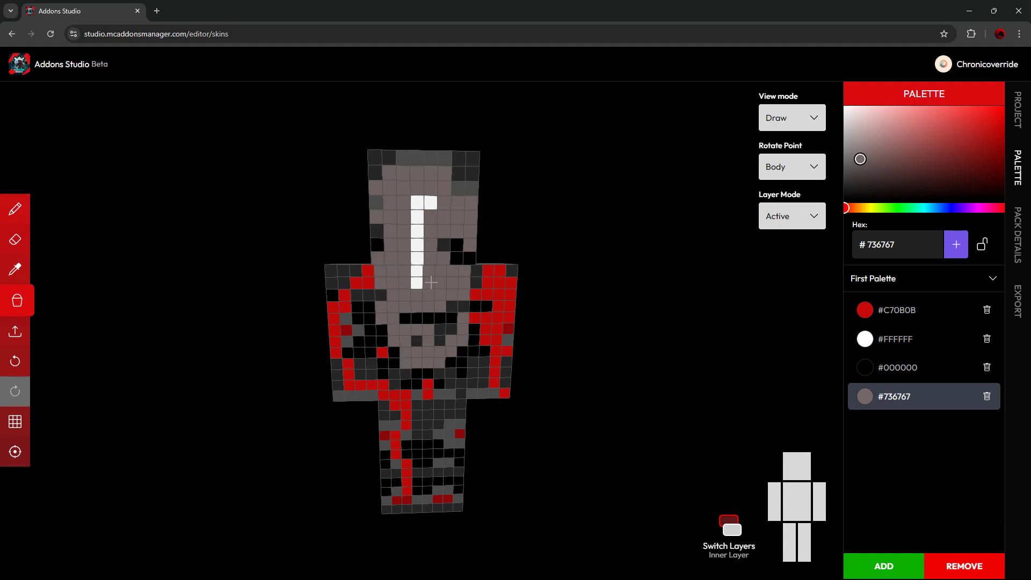
{"action": "left_click", "coordinate": [506, 291]}
{"action": "left_click", "coordinate": [335, 330]}
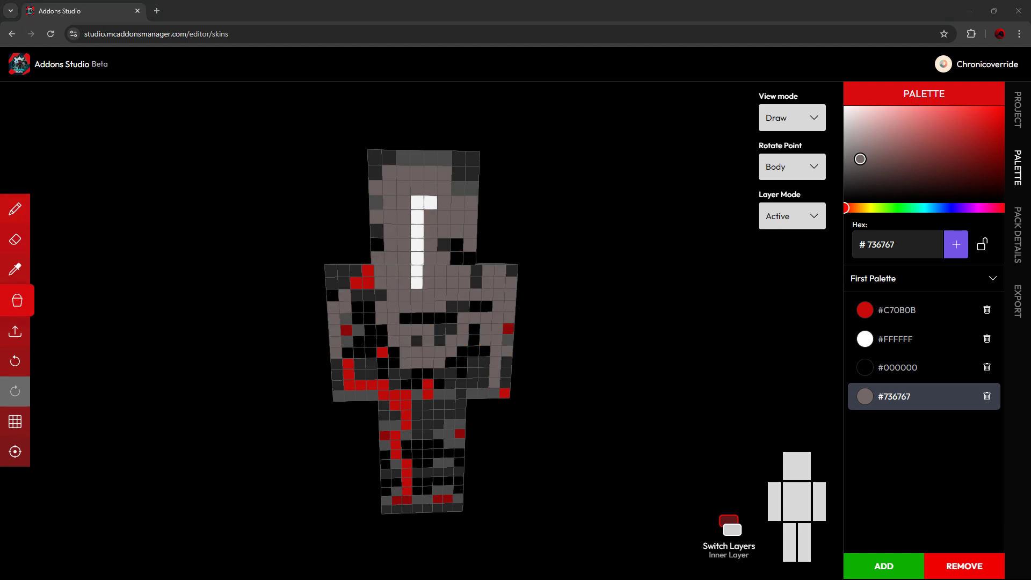
Step: Rename the pack to 'First Skin Pack' in Pack Details, keeping version 1.0.0
{"action": "left_click", "coordinate": [1019, 222]}
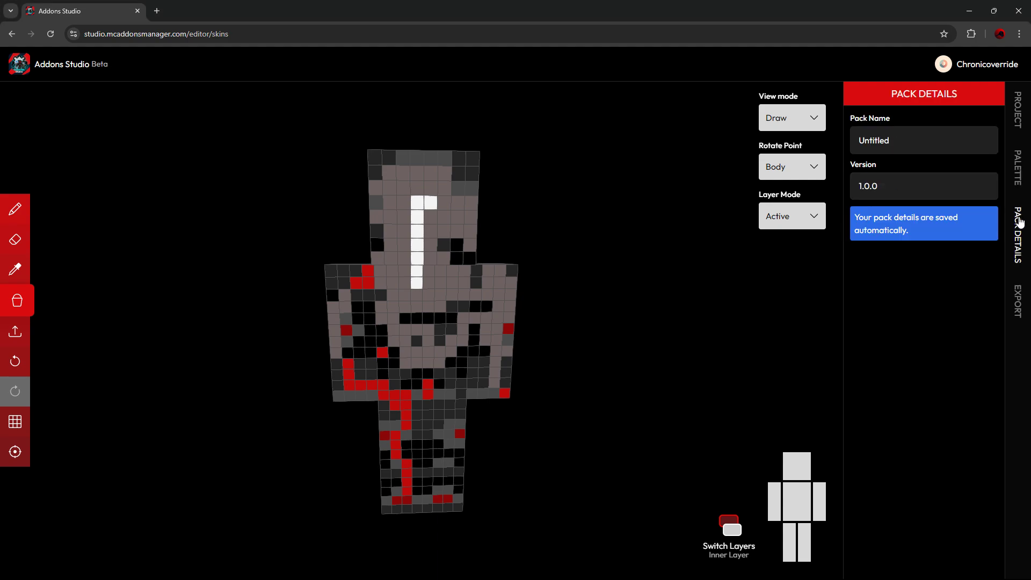
{"action": "double_click", "coordinate": [880, 141]}
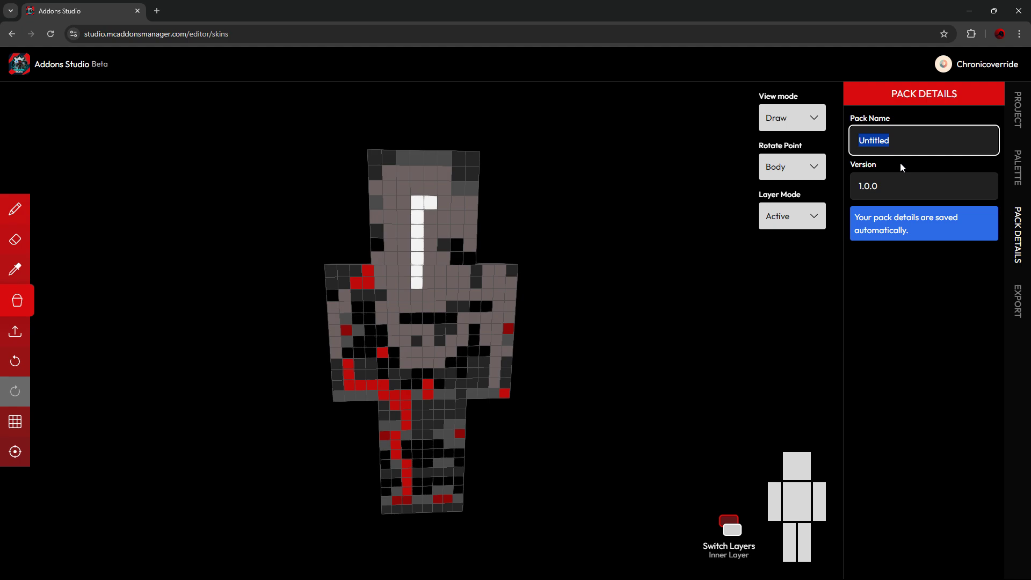
{"action": "type", "text": "First Skin Pack"}
{"action": "left_click", "coordinate": [965, 180]}
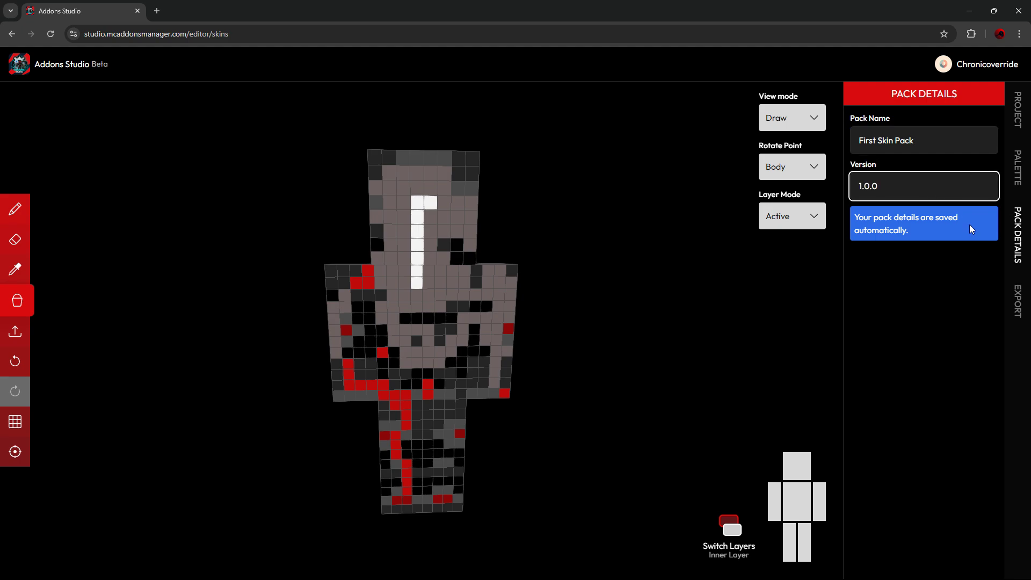
Step: Export the skin pack as First Skin Pack.mcpack and let the download complete
{"action": "left_click", "coordinate": [1017, 300]}
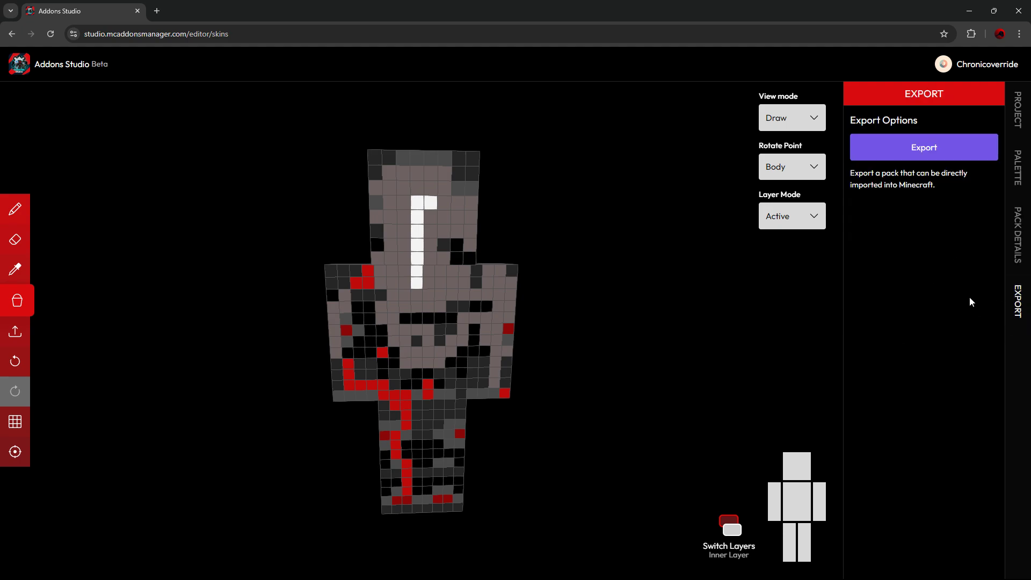
{"action": "left_click", "coordinate": [917, 148]}
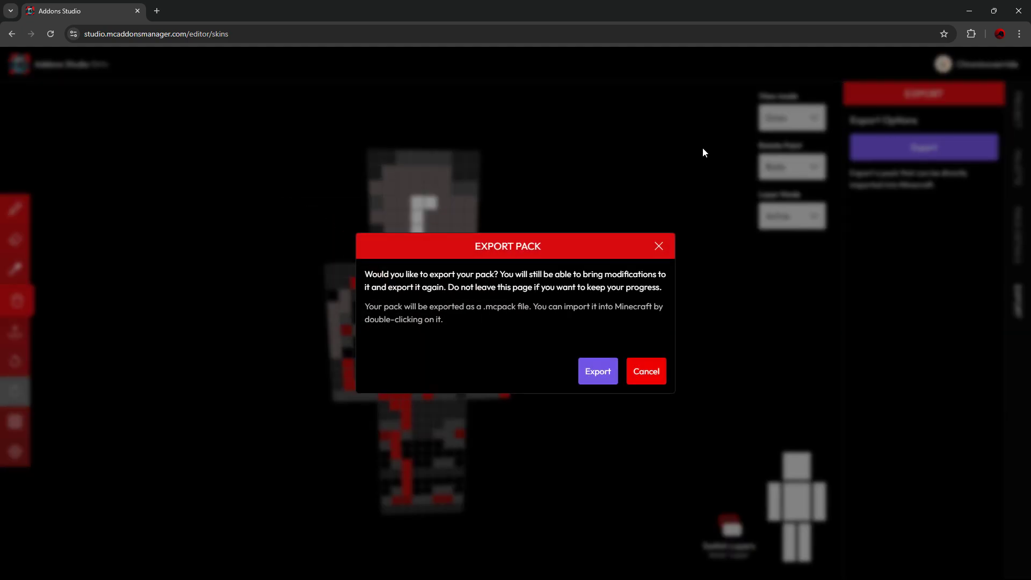
{"action": "left_click", "coordinate": [604, 375]}
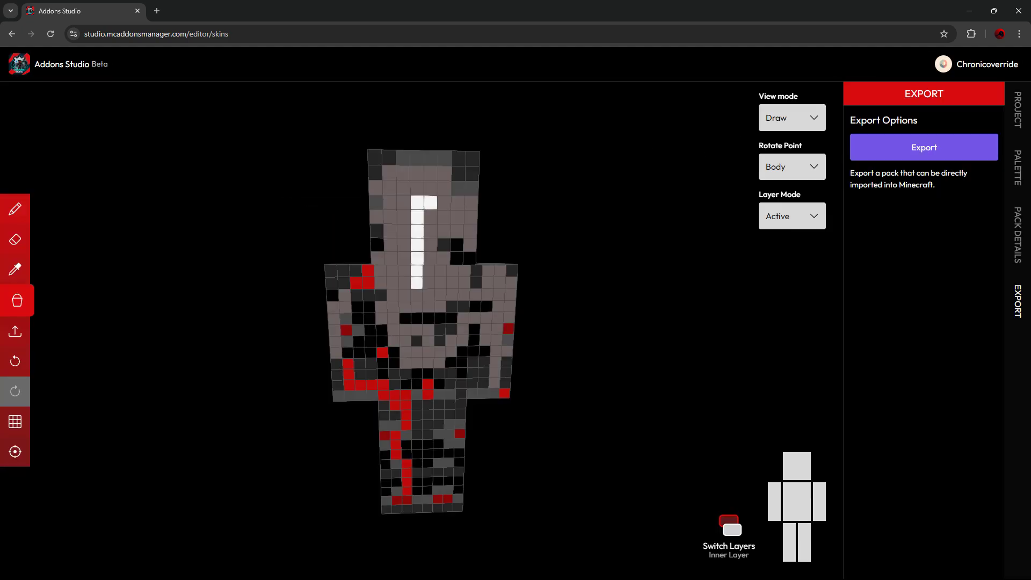
{"action": "mouse_move", "coordinate": [907, 58]}
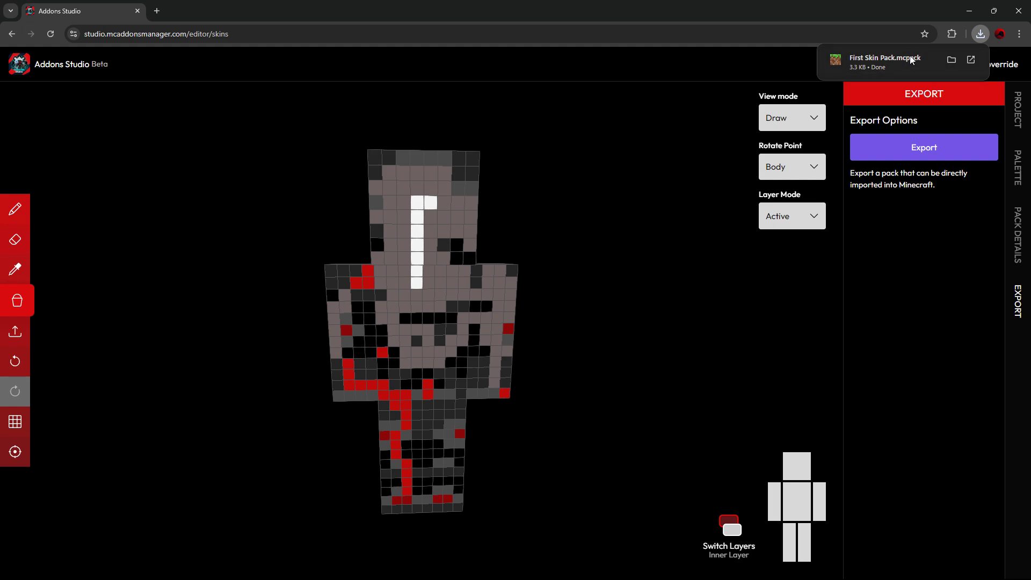